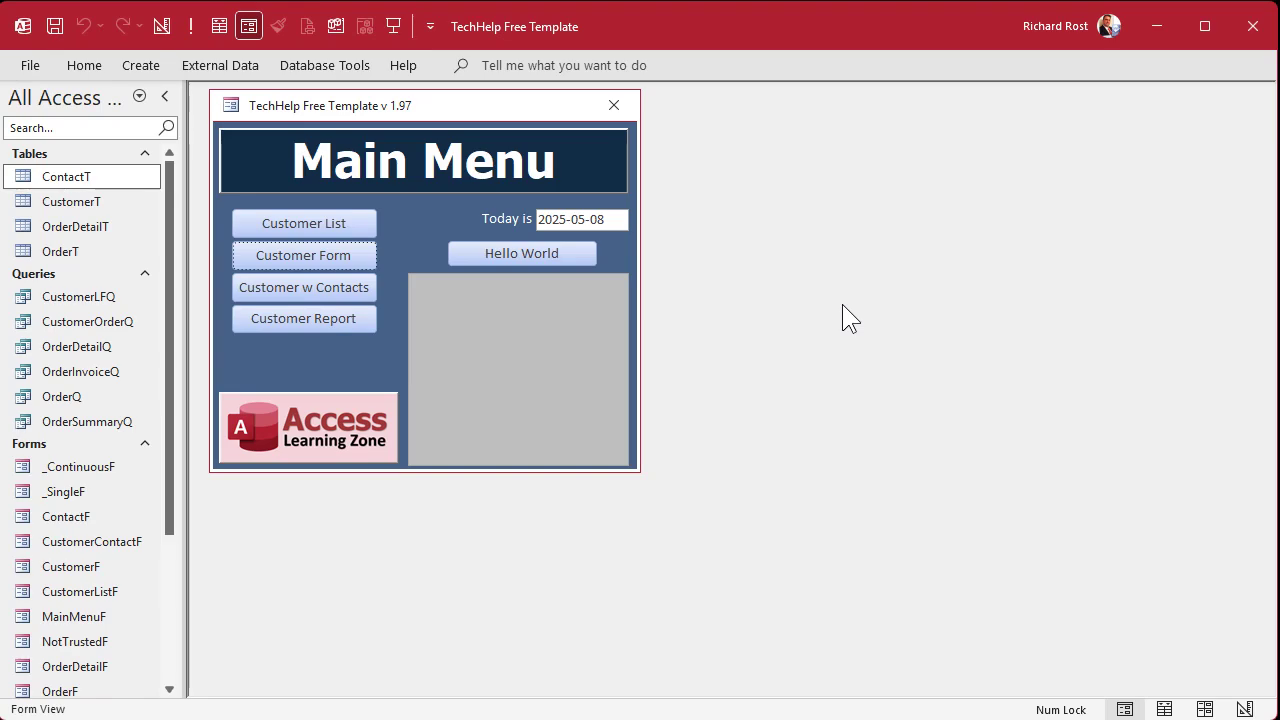
- Open CustomerT and delete every customer record after the fifth (records 6–33)
{"action": "double_click", "coordinate": [71, 201]}
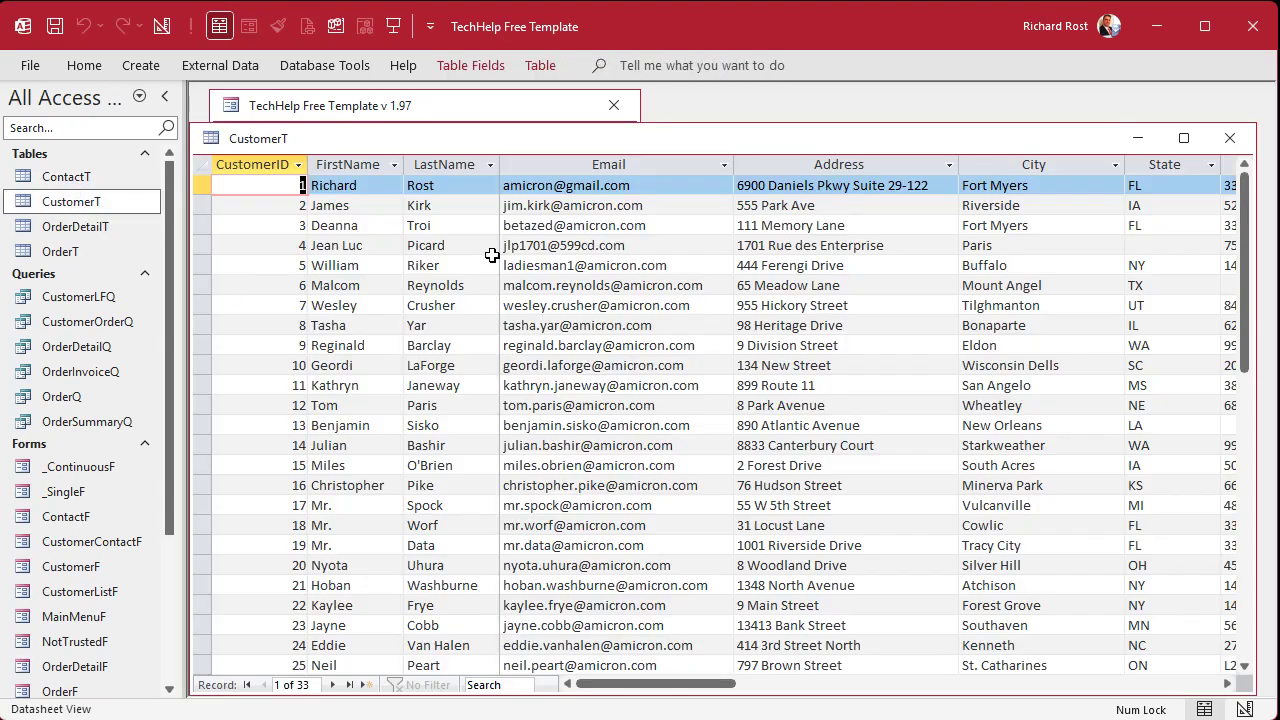
{"action": "left_click_drag", "start_coordinate": [203, 285], "coordinate": [184, 715]}
{"action": "key", "text": "Delete"}
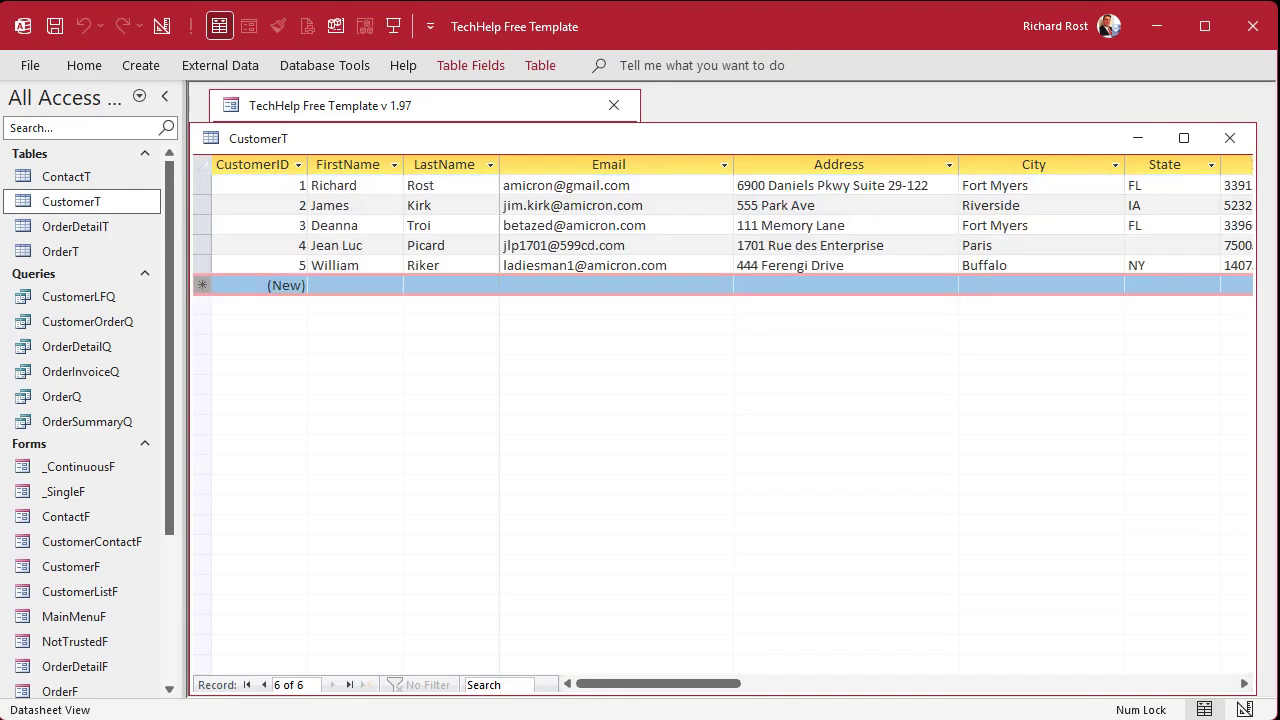
- Add a new record repeating customer 1's first and last name
{"action": "left_click", "coordinate": [378, 289]}
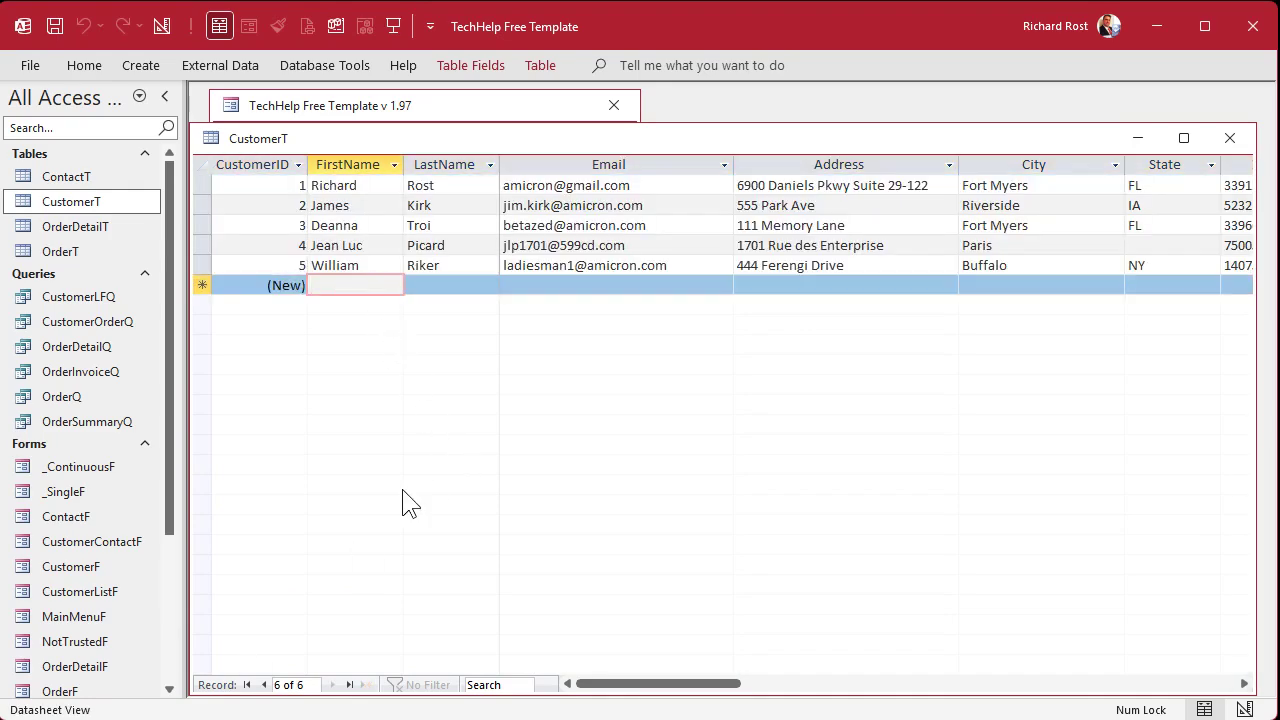
{"action": "type", "text": "Richard"}
{"action": "key", "text": "Tab"}
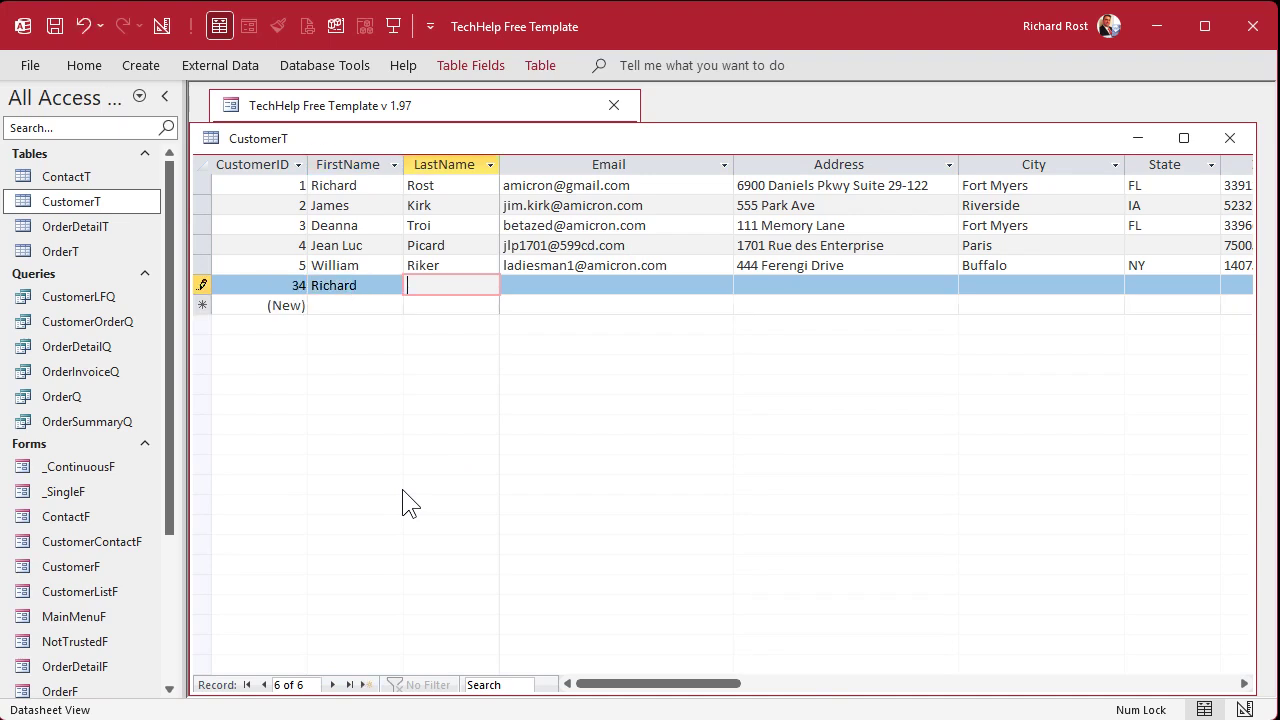
{"action": "type", "text": "Rost"}
{"action": "key", "text": "Down"}
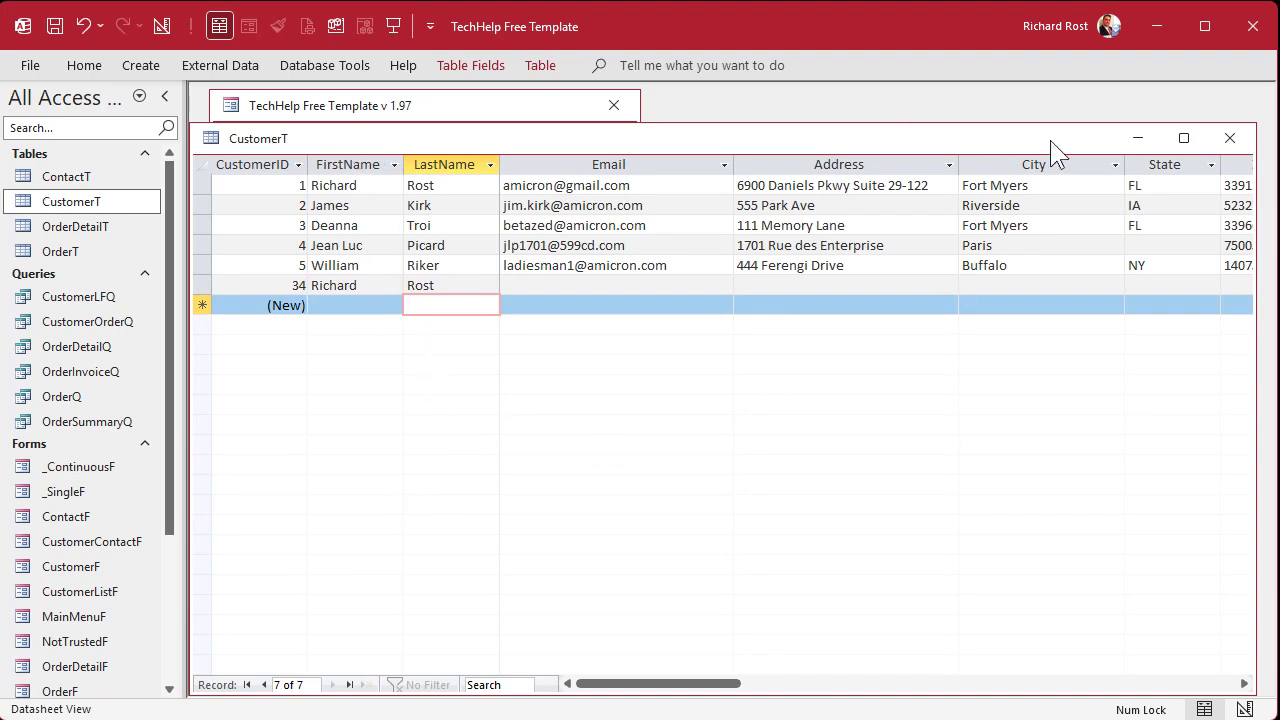
- Close CustomerT and start a new design-view query with CustomerT as its table
{"action": "left_click", "coordinate": [1238, 143]}
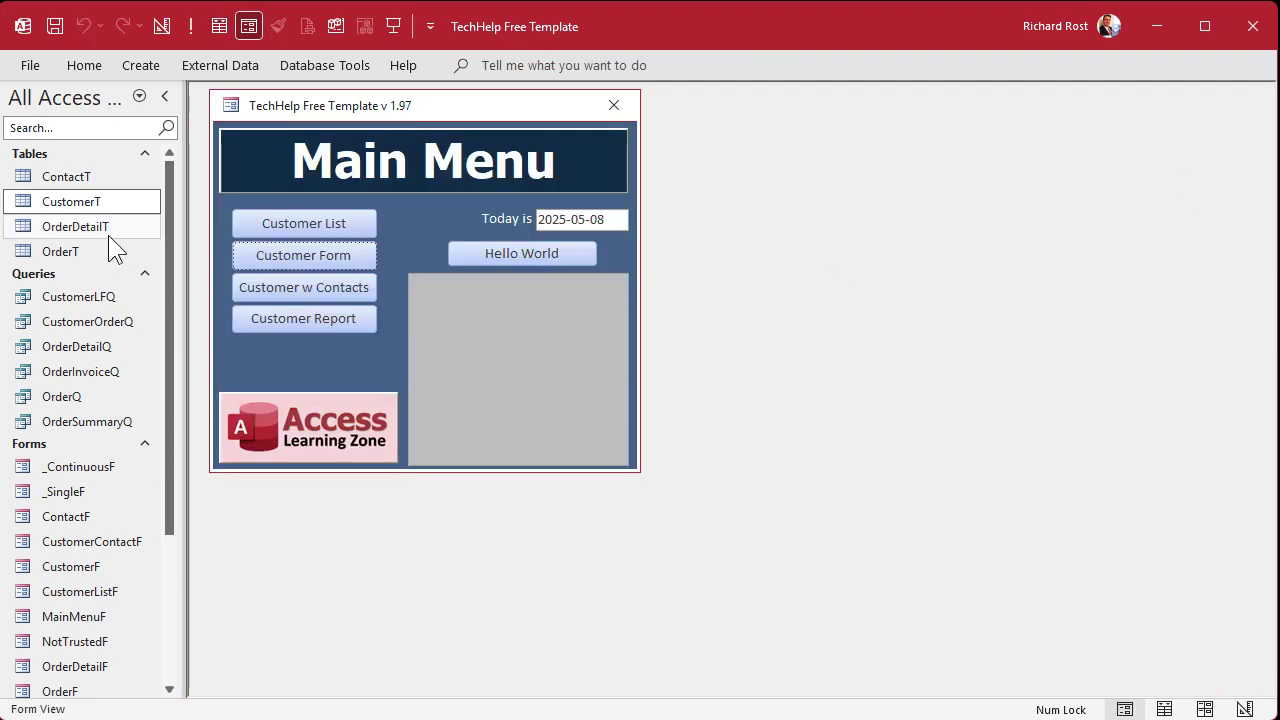
{"action": "left_click", "coordinate": [141, 68]}
{"action": "left_click", "coordinate": [328, 124]}
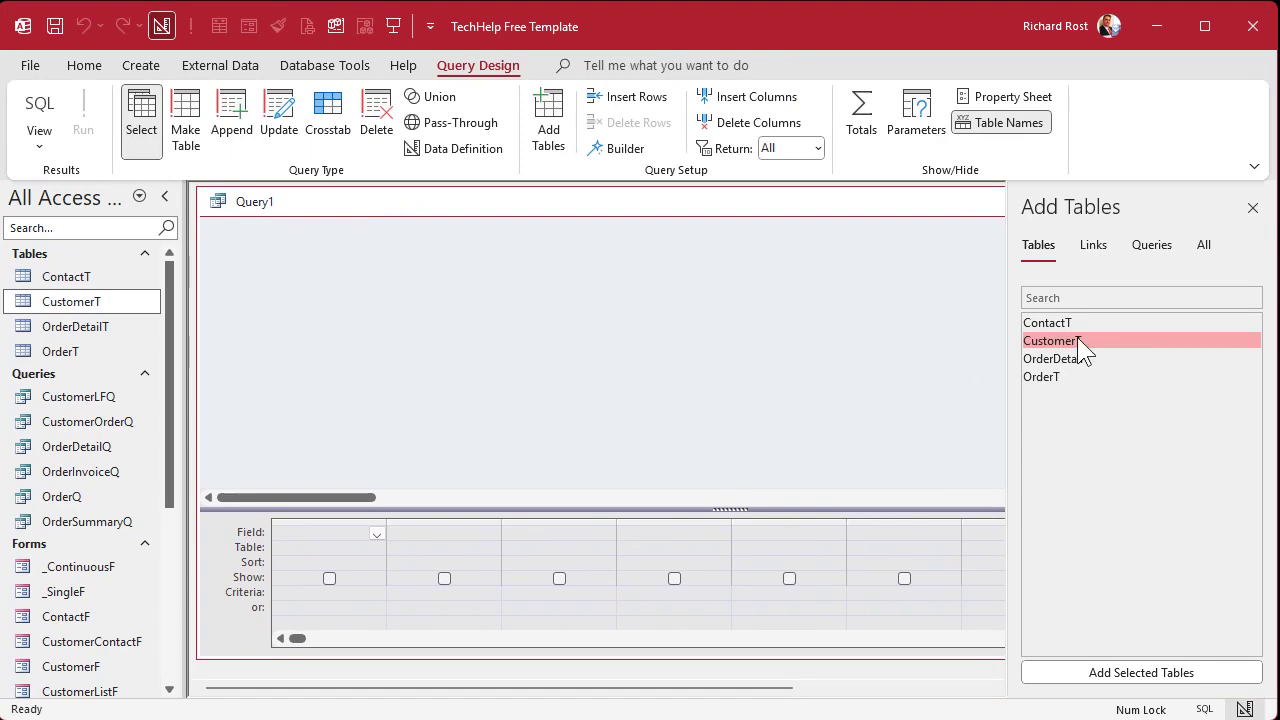
{"action": "double_click", "coordinate": [1077, 340]}
{"action": "left_click", "coordinate": [1252, 208]}
{"action": "left_click", "coordinate": [459, 311]}
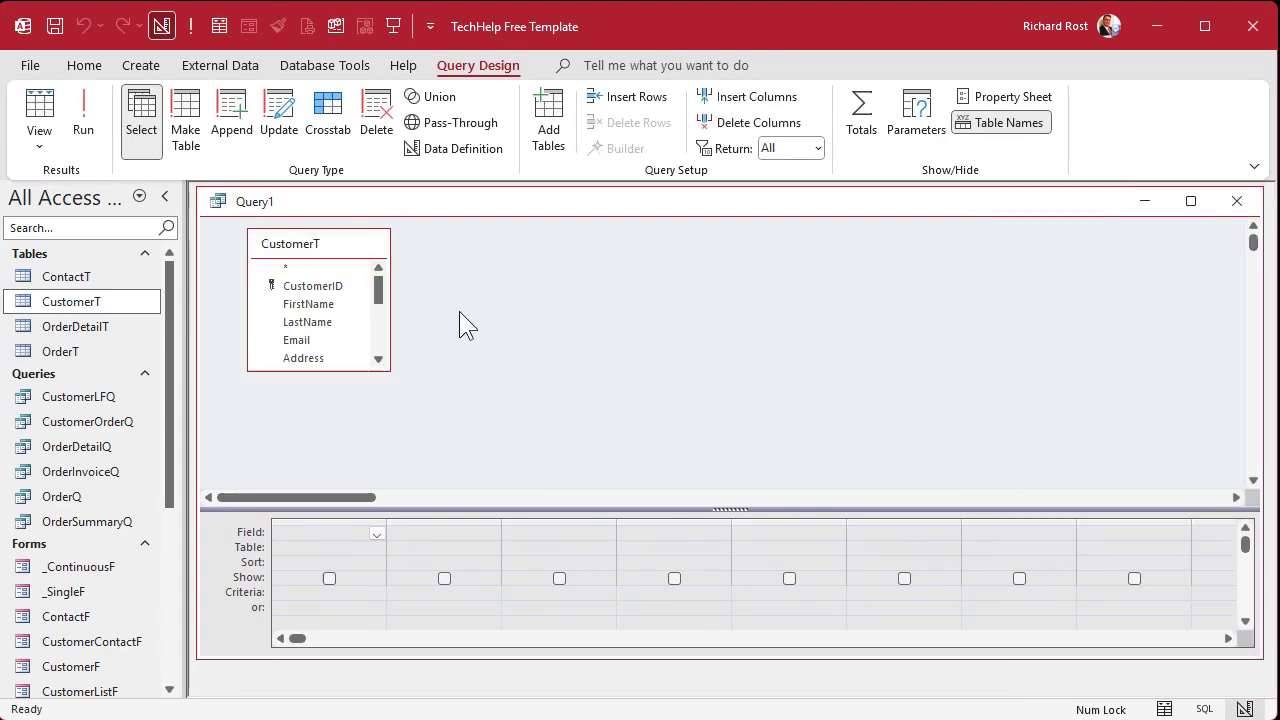
- Put FirstName and LastName in the grid and run the query
{"action": "double_click", "coordinate": [316, 304]}
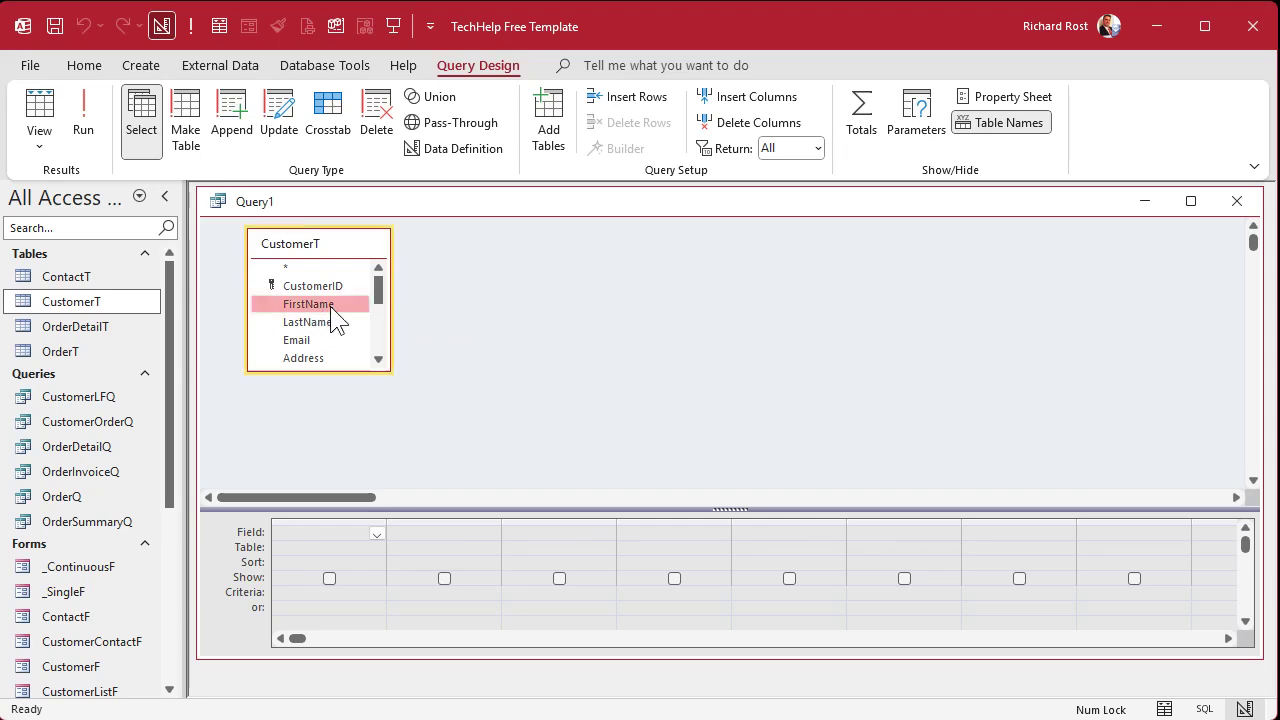
{"action": "double_click", "coordinate": [326, 322]}
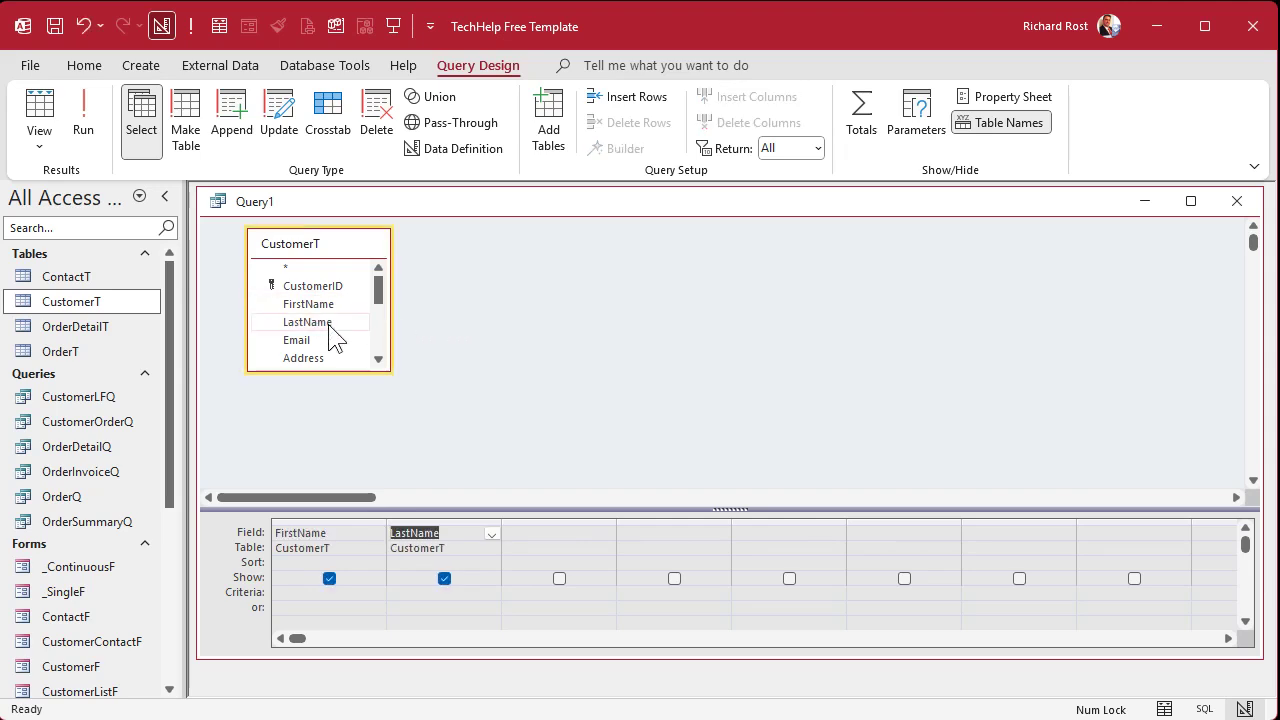
{"action": "left_click", "coordinate": [85, 112]}
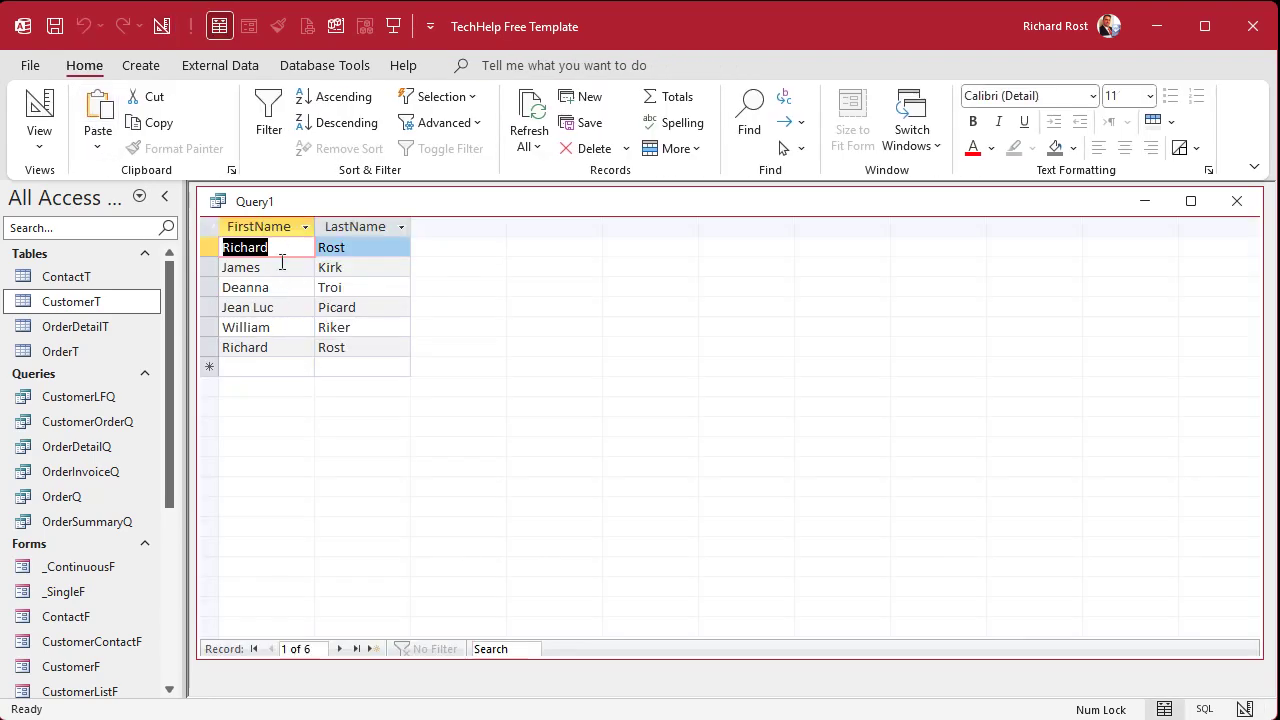
{"action": "left_click", "coordinate": [39, 112]}
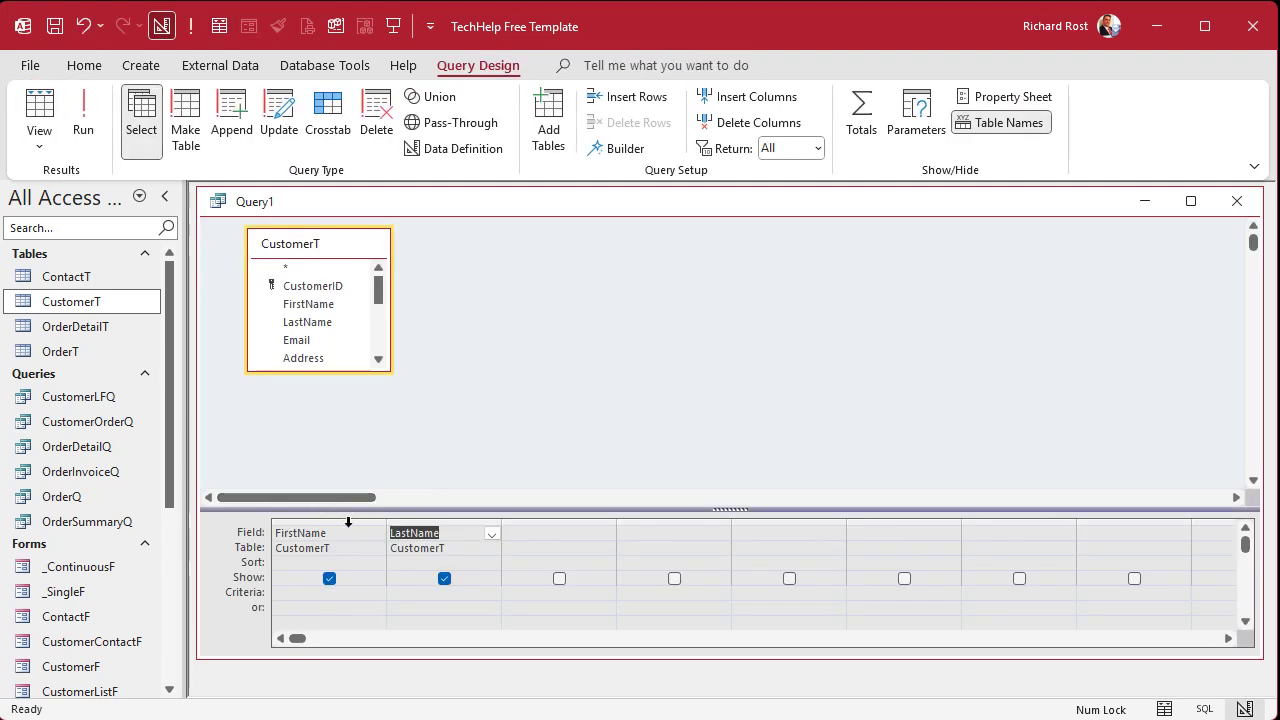
{"action": "left_click", "coordinate": [860, 118]}
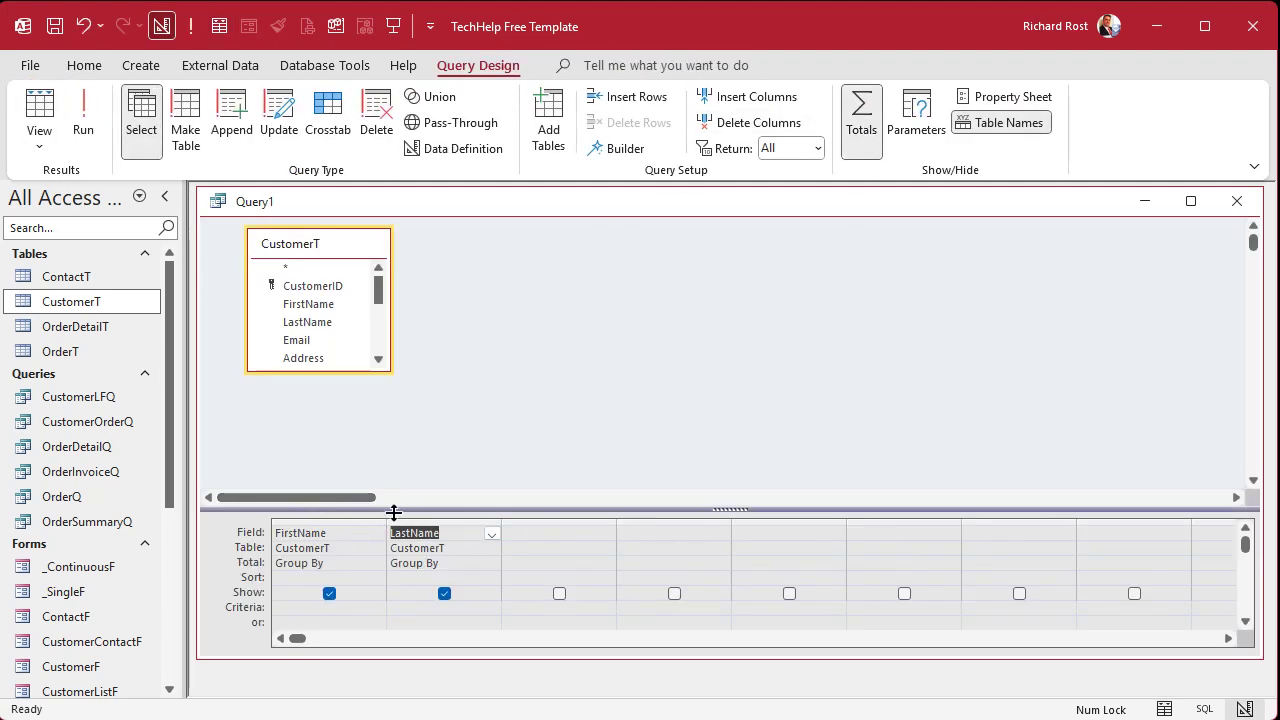
{"action": "left_click", "coordinate": [90, 143]}
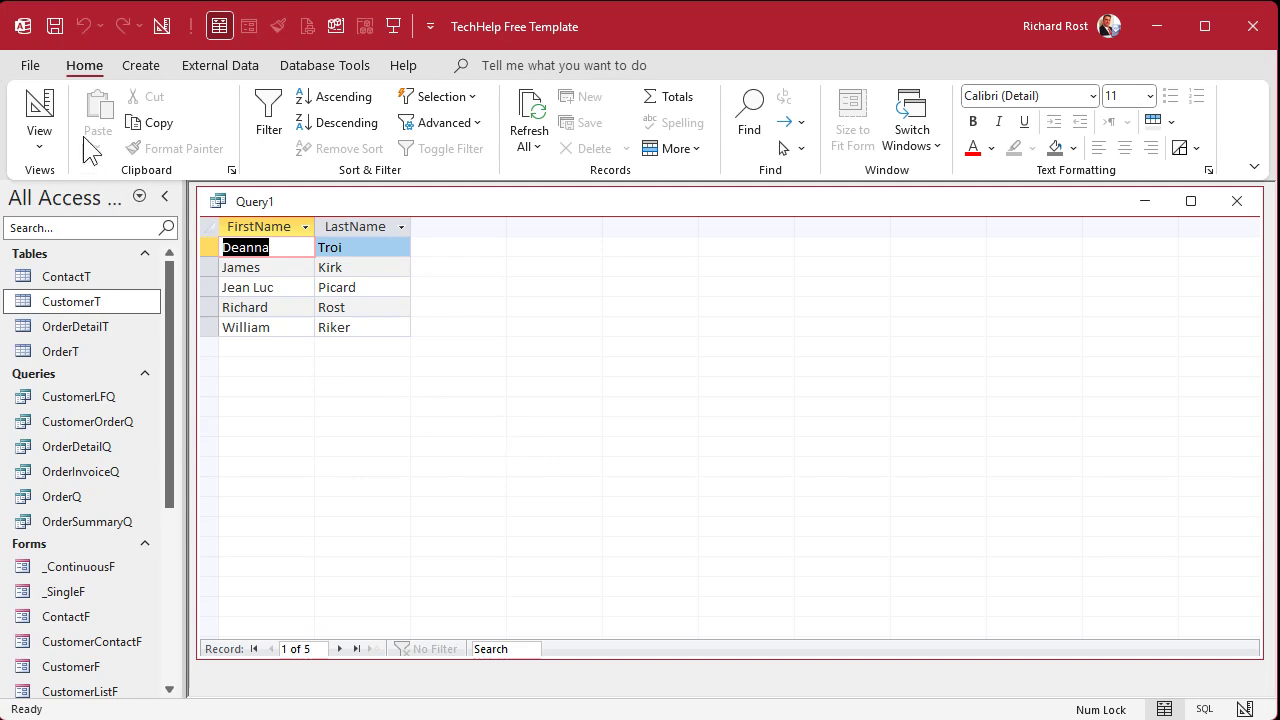
{"action": "left_click", "coordinate": [45, 105]}
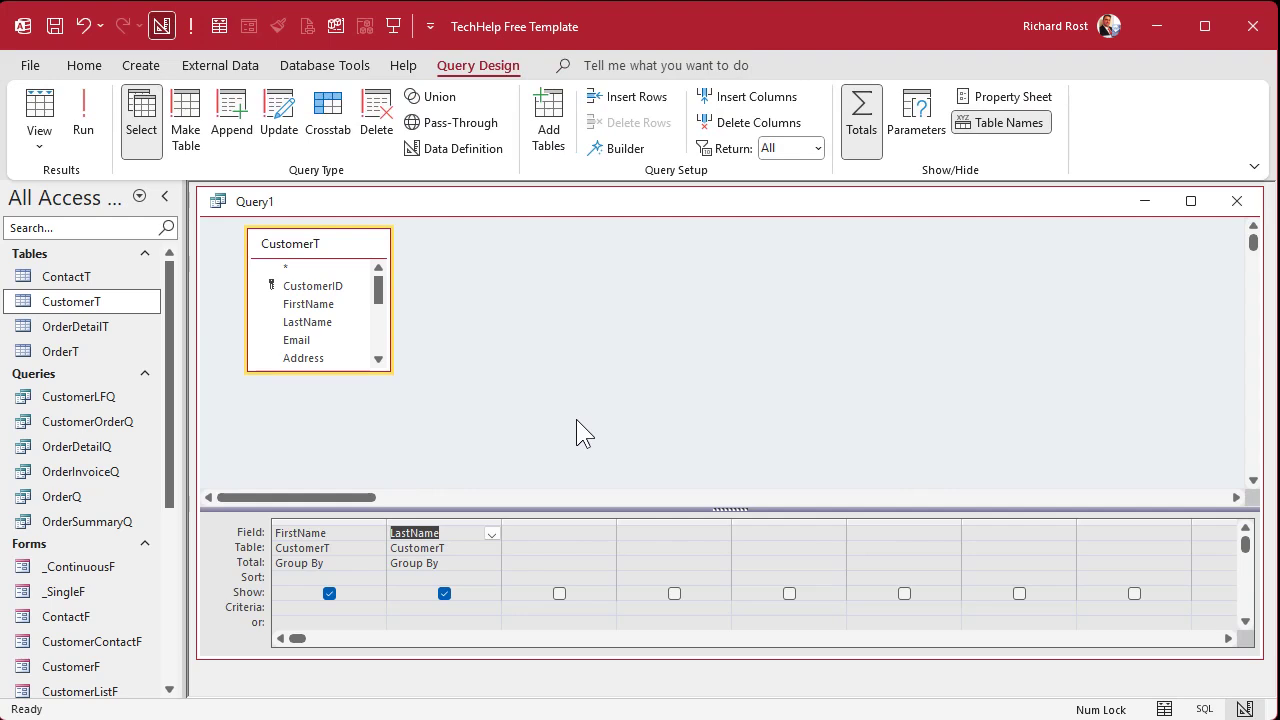
{"action": "left_click", "coordinate": [864, 125]}
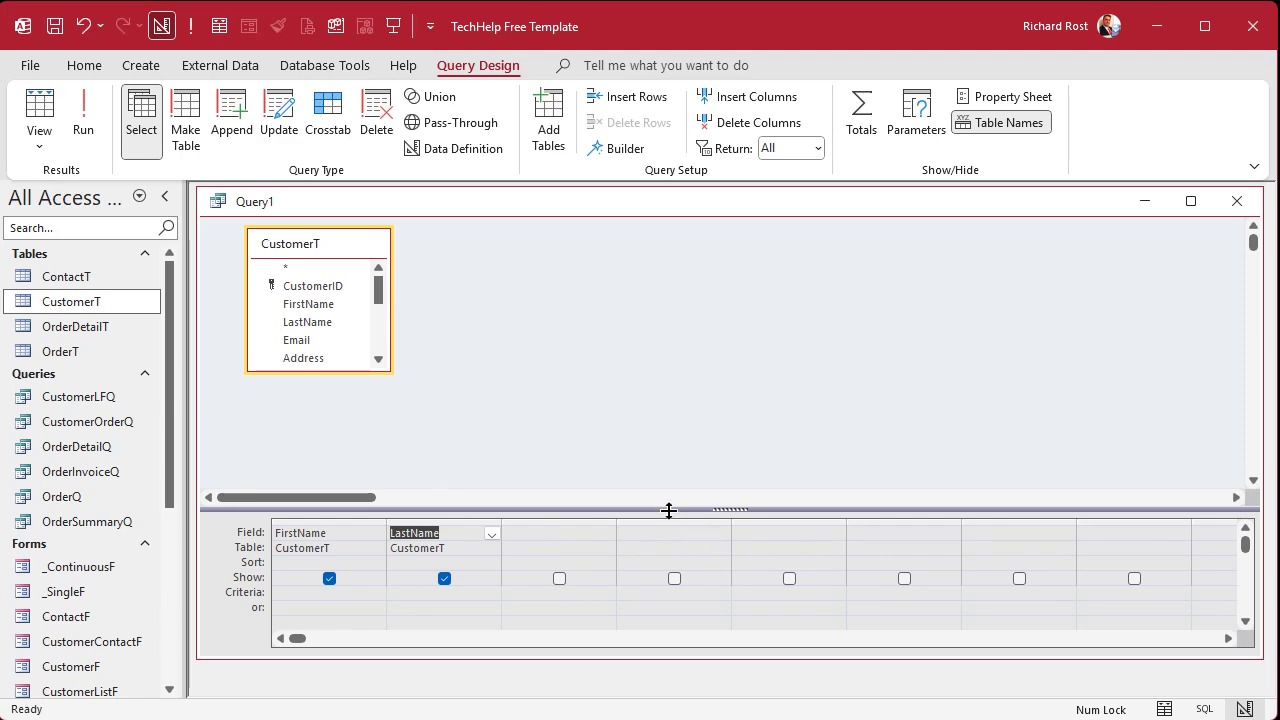
- Set Query1's Unique Values property to Yes and run it, leaving five distinct name rows
{"action": "right_click", "coordinate": [460, 276]}
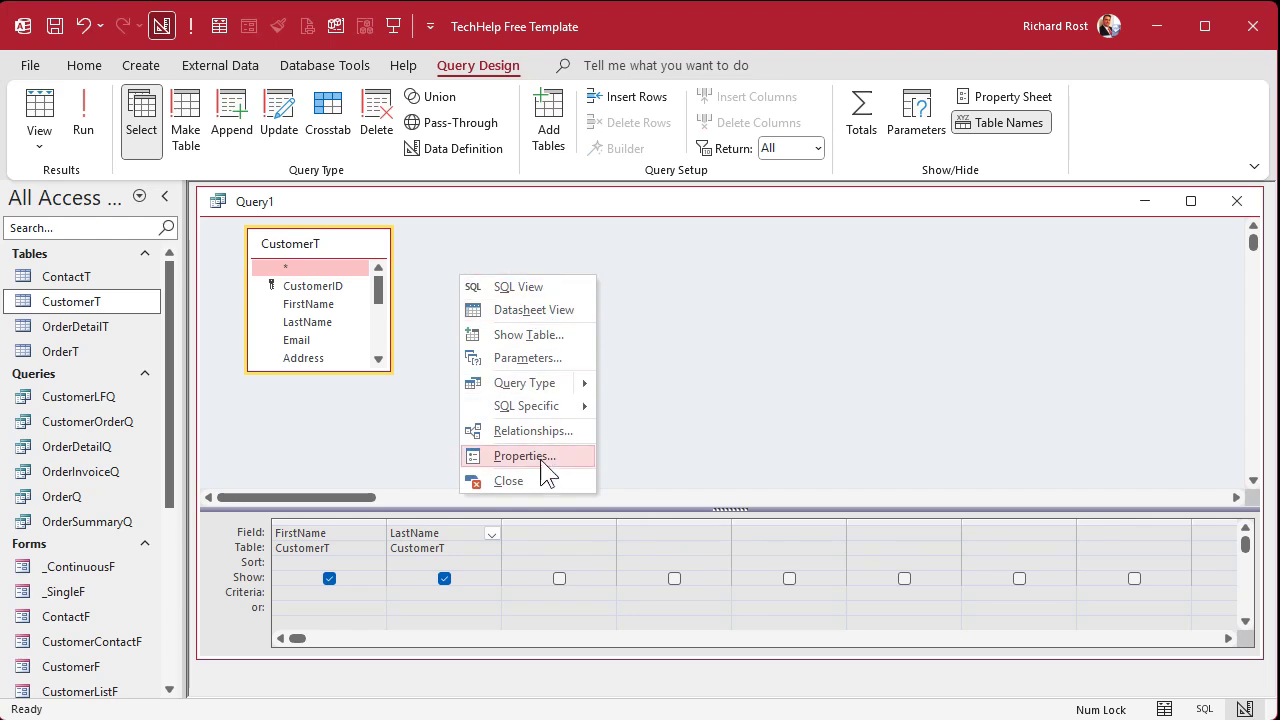
{"action": "left_click", "coordinate": [634, 334]}
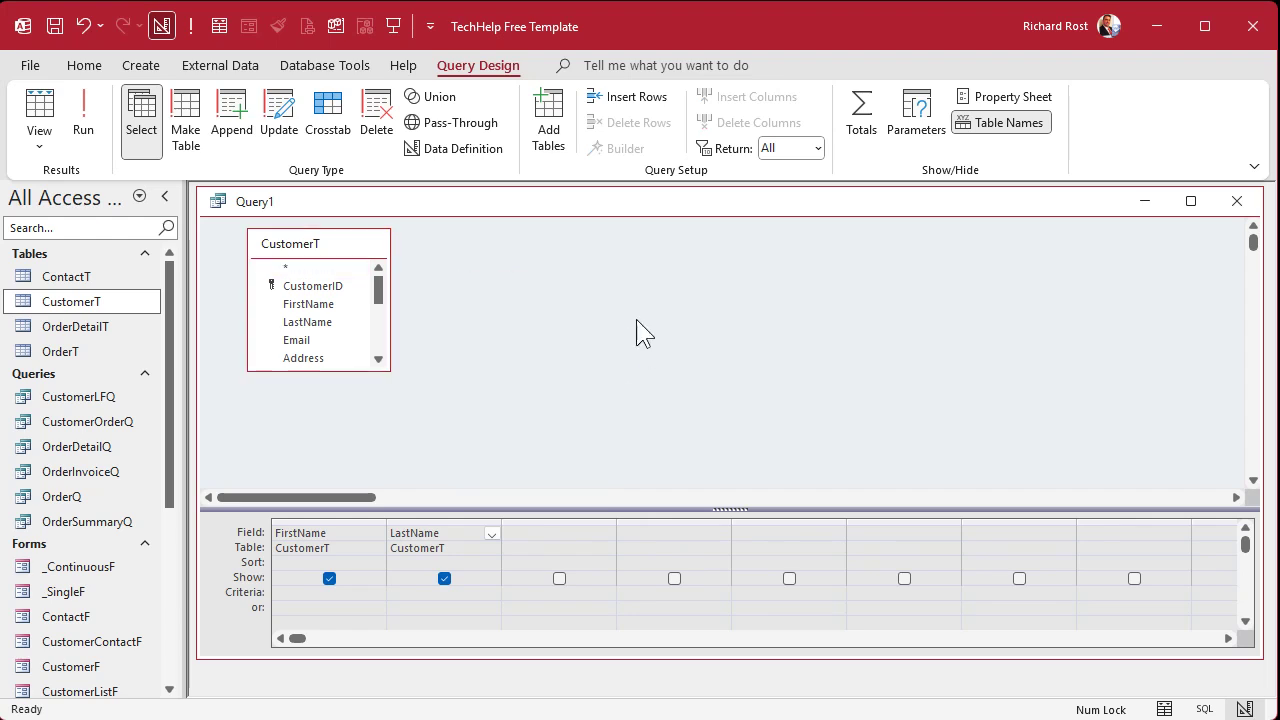
{"action": "right_click", "coordinate": [555, 291]}
{"action": "left_click", "coordinate": [957, 214]}
{"action": "left_click", "coordinate": [1005, 100]}
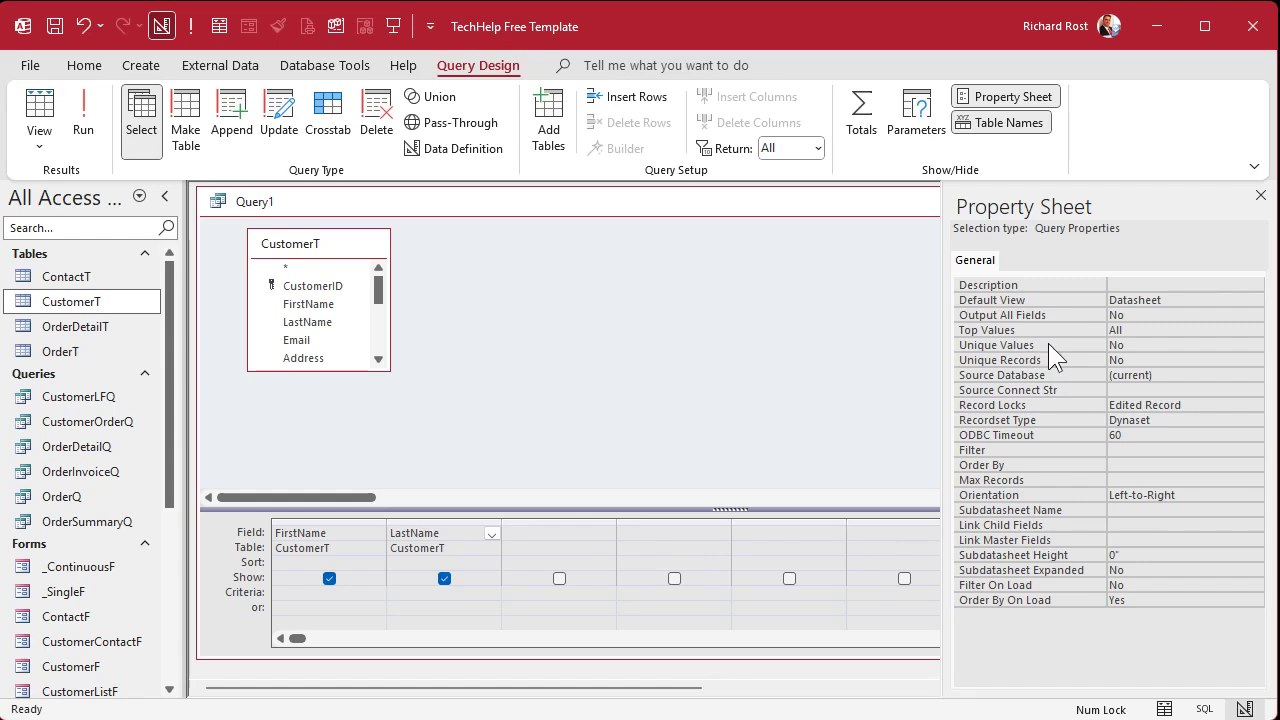
{"action": "double_click", "coordinate": [1048, 343]}
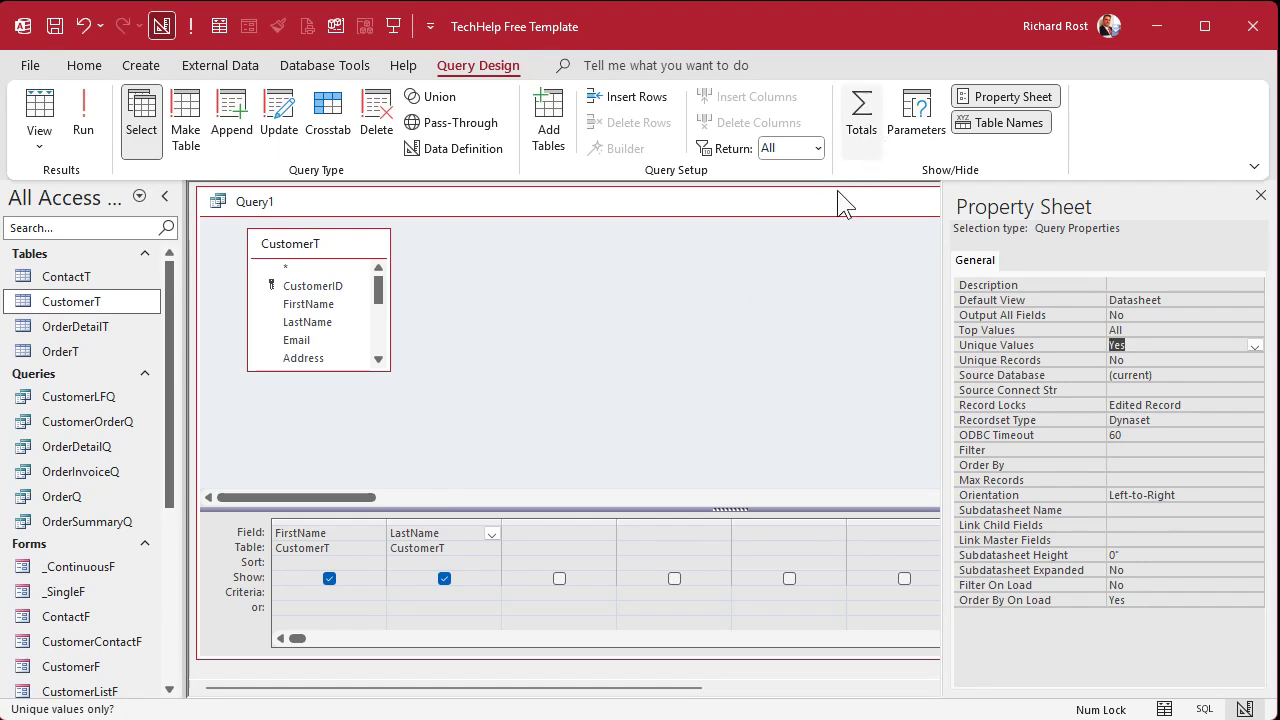
{"action": "left_click", "coordinate": [83, 118]}
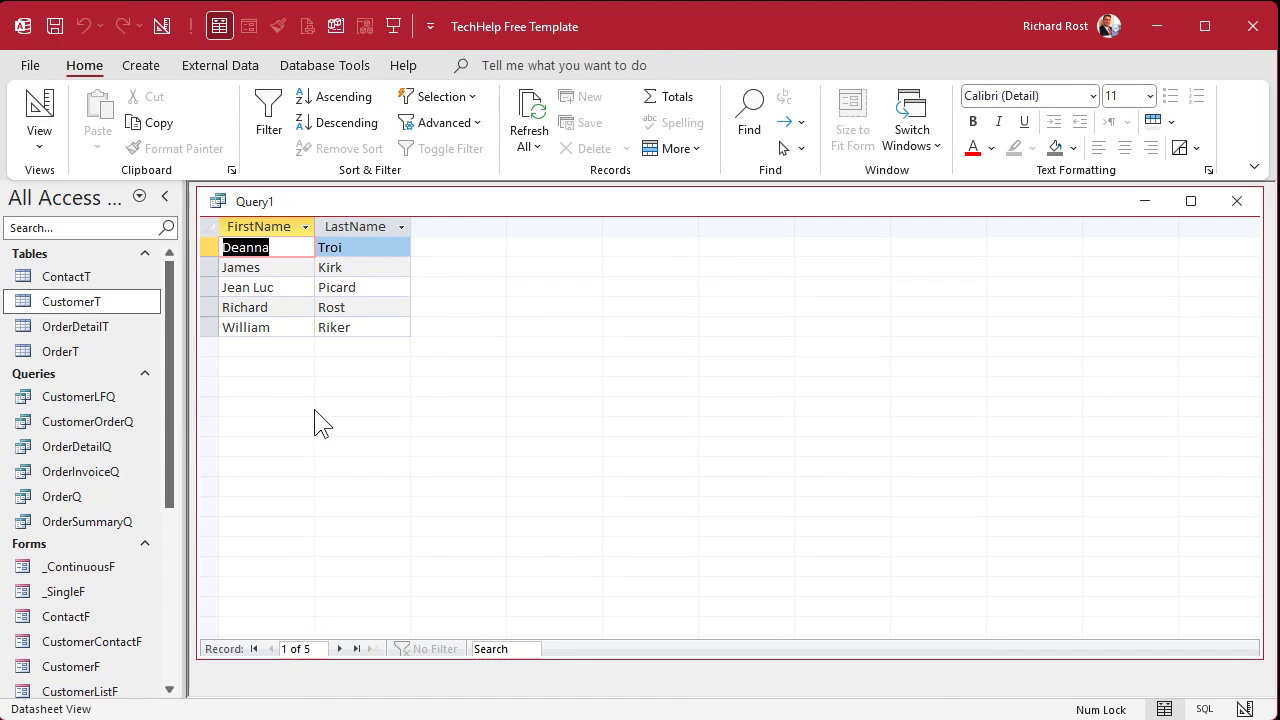
{"action": "left_click", "coordinate": [39, 112]}
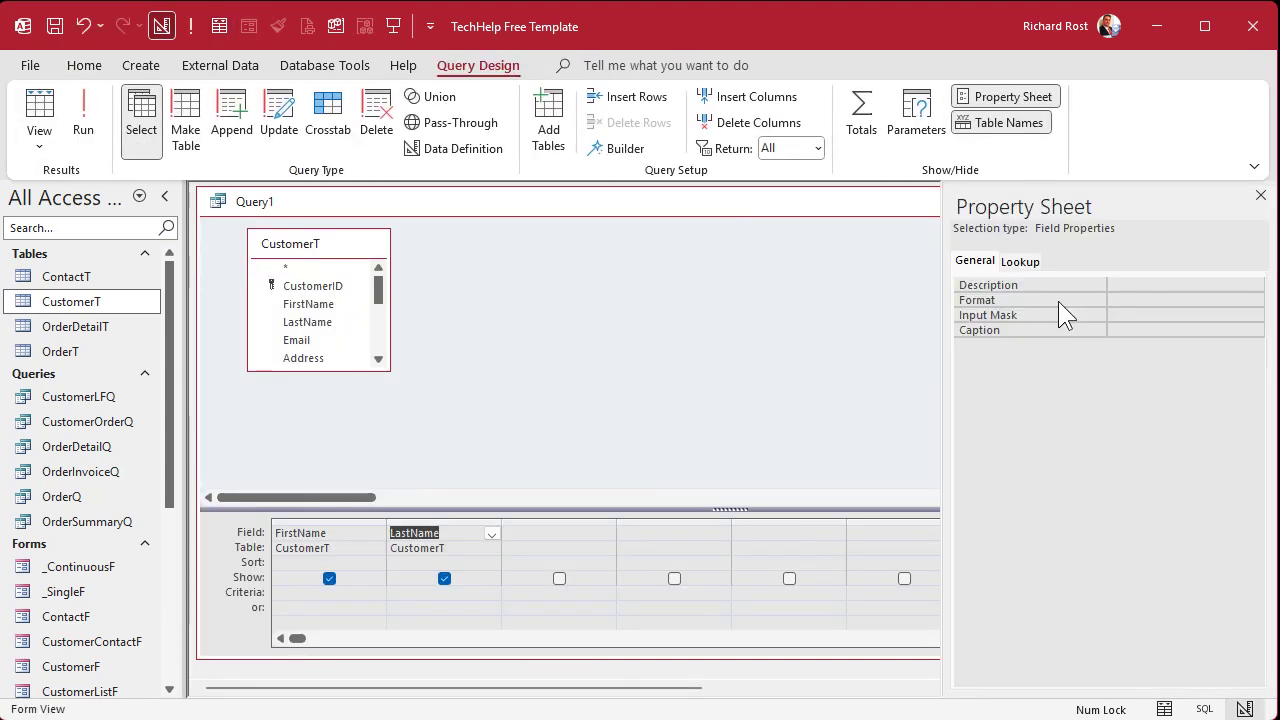
{"action": "left_click", "coordinate": [737, 314]}
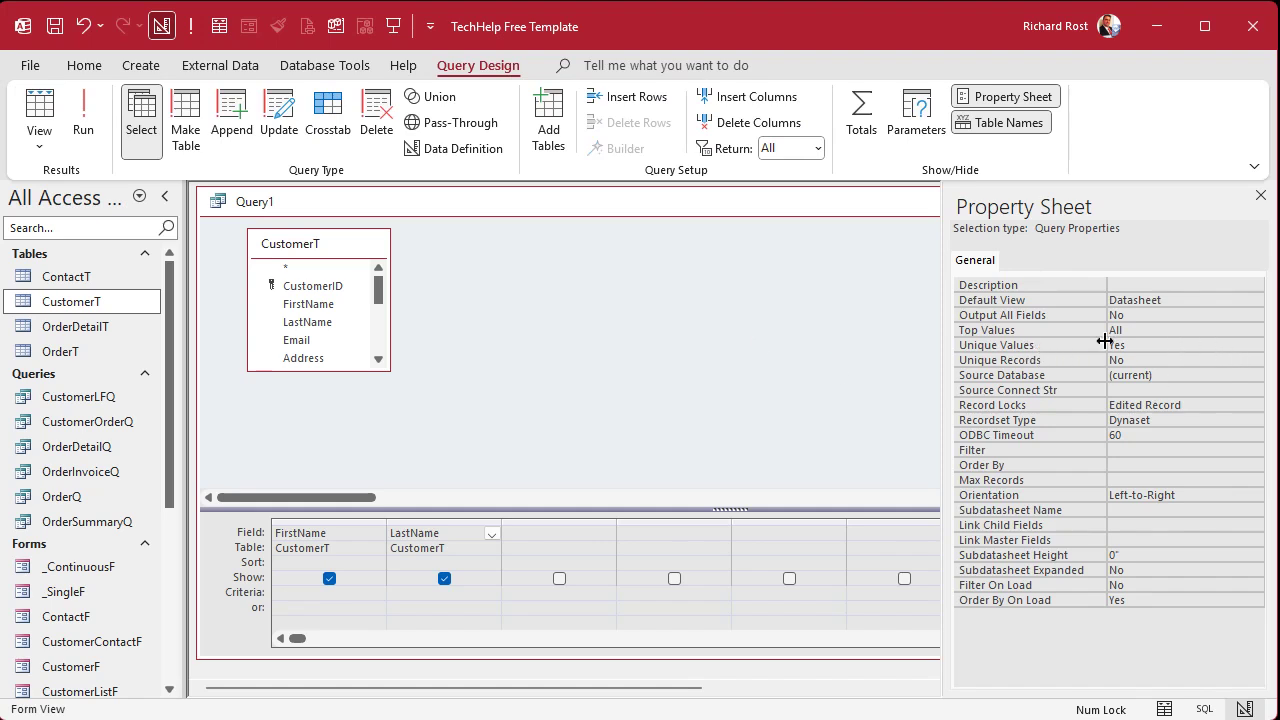
{"action": "right_click", "coordinate": [520, 306]}
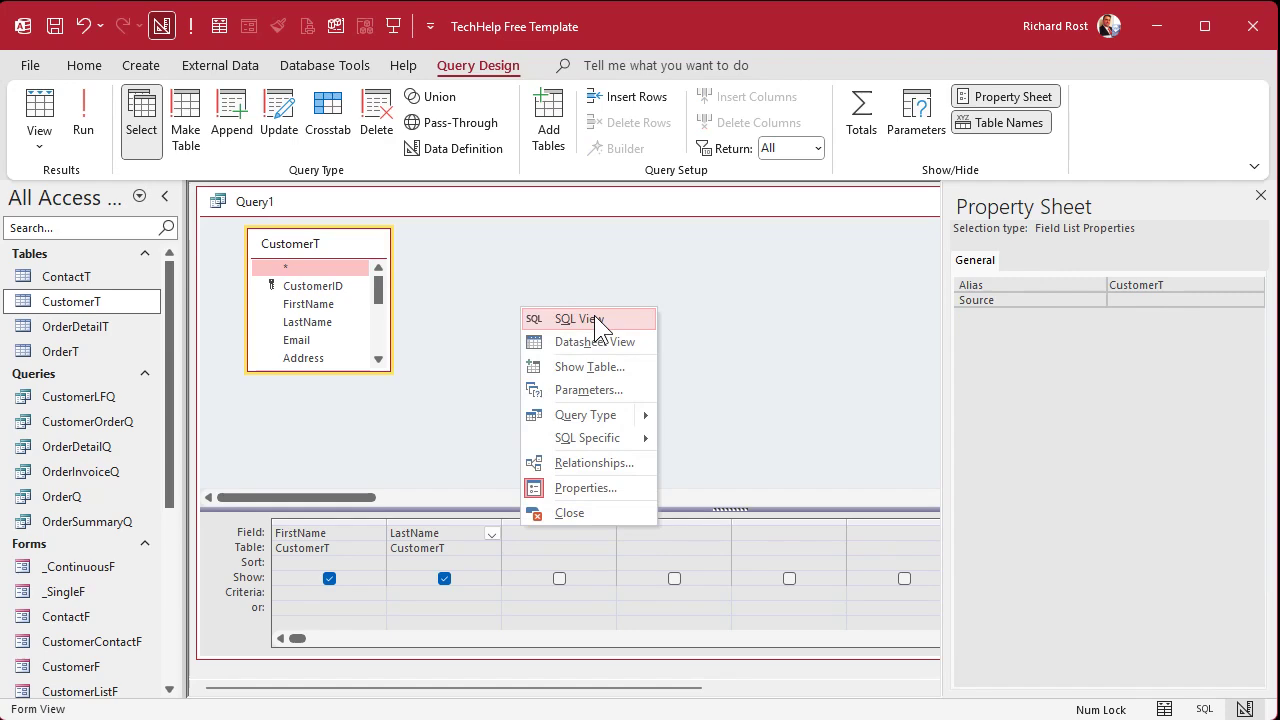
{"action": "left_click", "coordinate": [594, 318]}
{"action": "left_click", "coordinate": [316, 284]}
{"action": "double_click", "coordinate": [262, 226]}
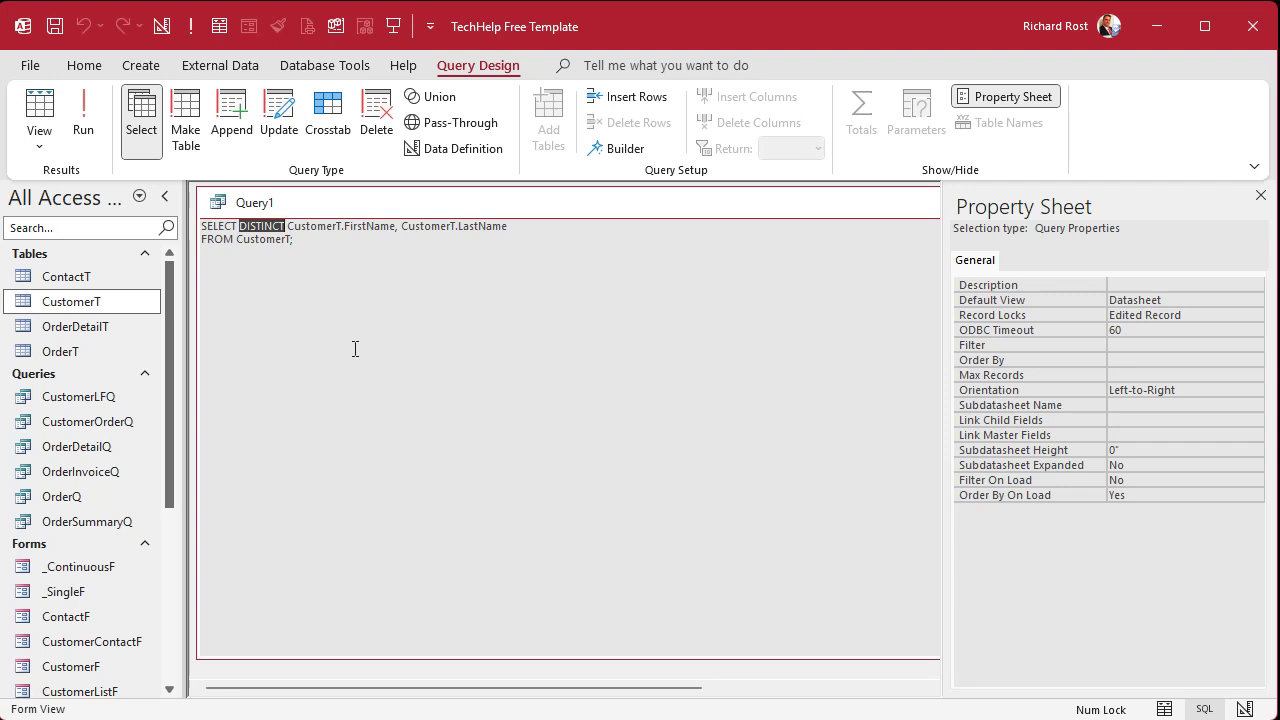
{"action": "right_click", "coordinate": [354, 348]}
{"action": "right_click", "coordinate": [554, 207]}
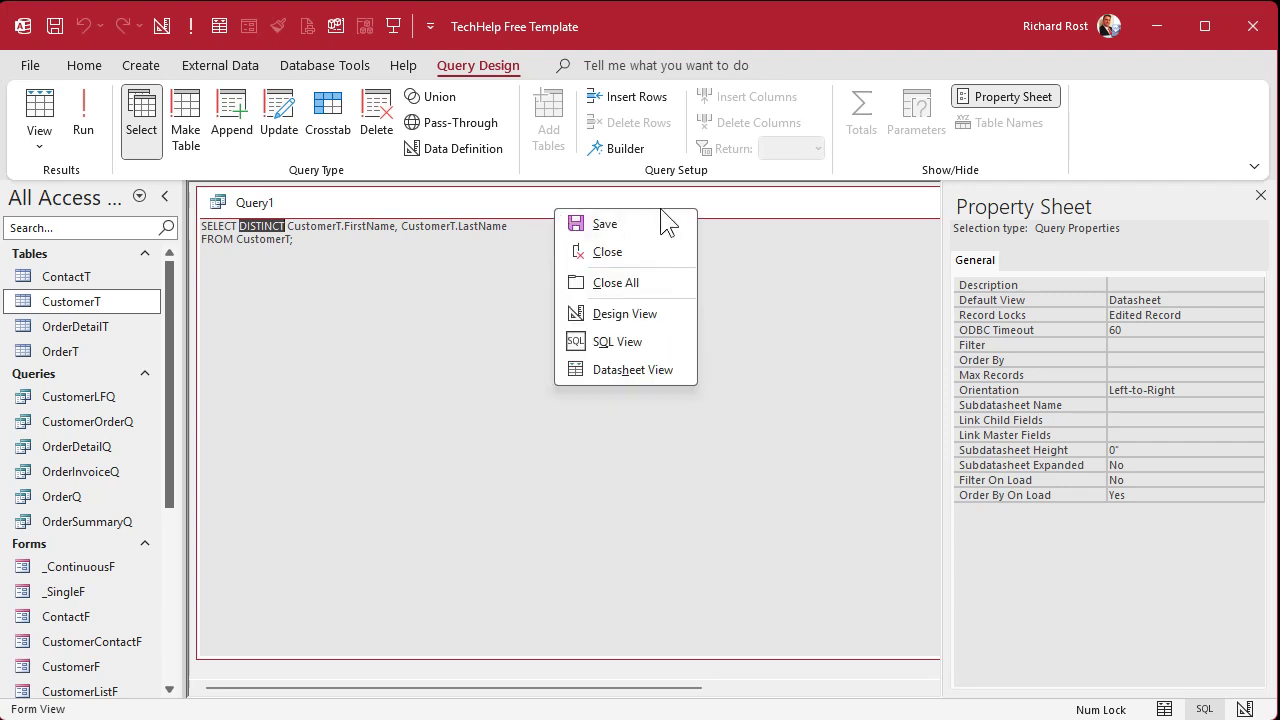
{"action": "left_click", "coordinate": [648, 316]}
{"action": "left_click", "coordinate": [607, 350]}
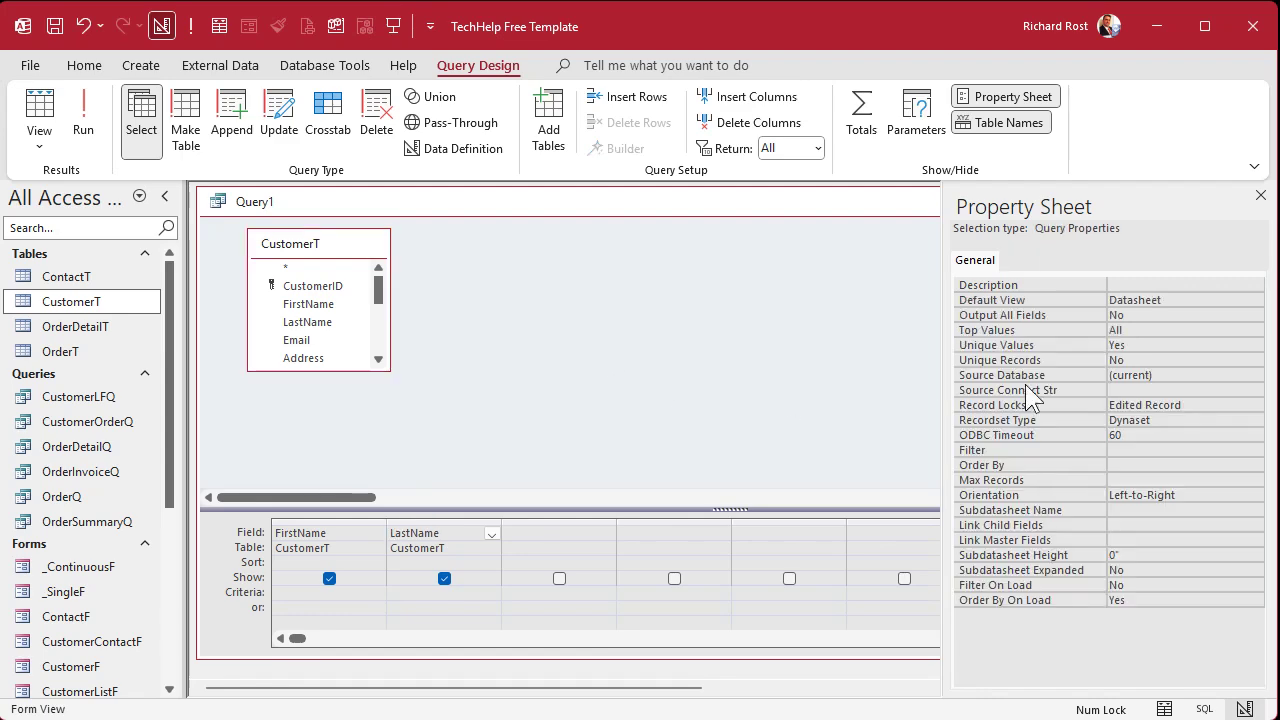
- Switch to Unique Records and confirm the SQL now reads SELECT DISTINCTROW
{"action": "double_click", "coordinate": [1157, 356]}
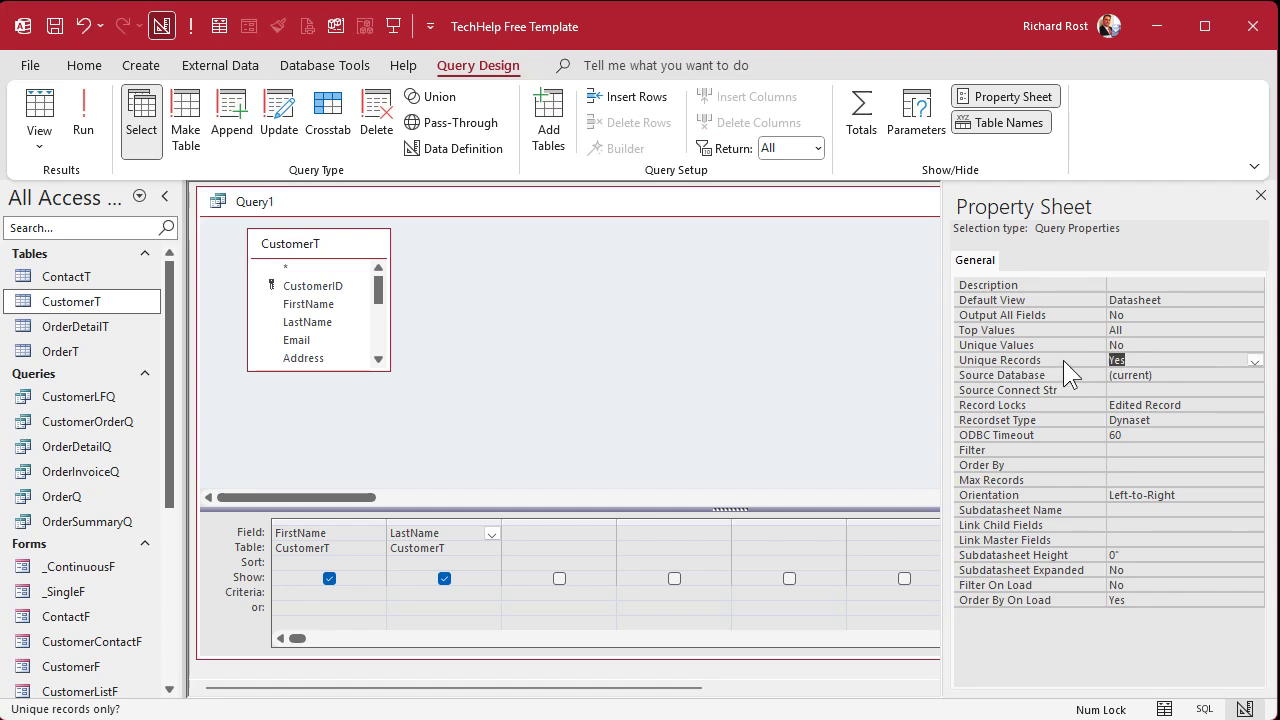
{"action": "right_click", "coordinate": [500, 295]}
{"action": "left_click", "coordinate": [560, 308]}
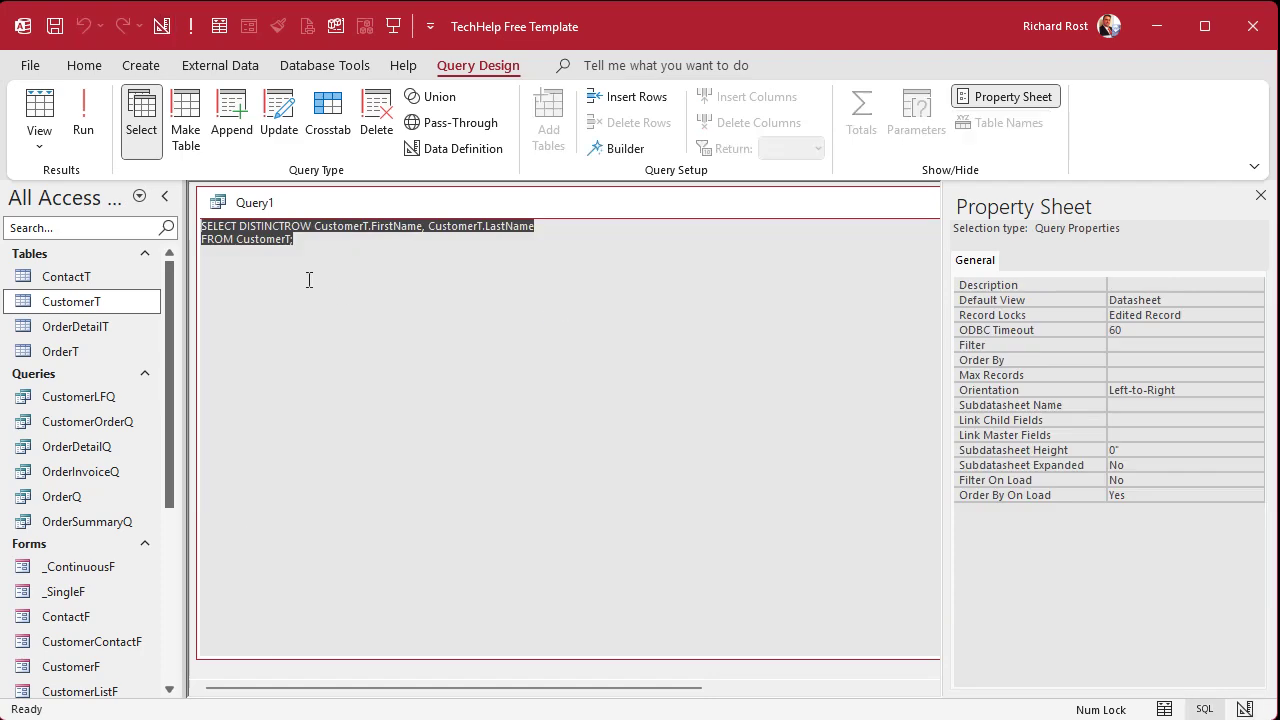
{"action": "double_click", "coordinate": [276, 226]}
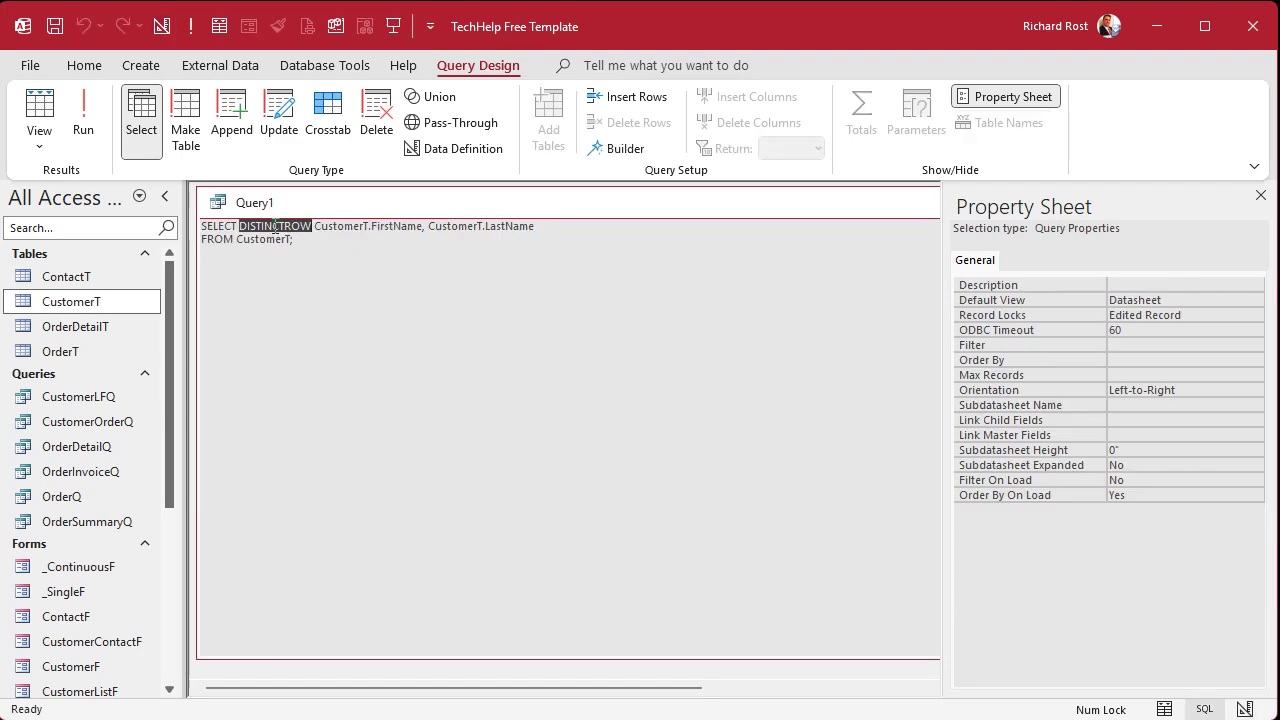
- Return to the design grid and run Query1, which shows six name rows again
{"action": "right_click", "coordinate": [606, 210]}
{"action": "left_click", "coordinate": [663, 298]}
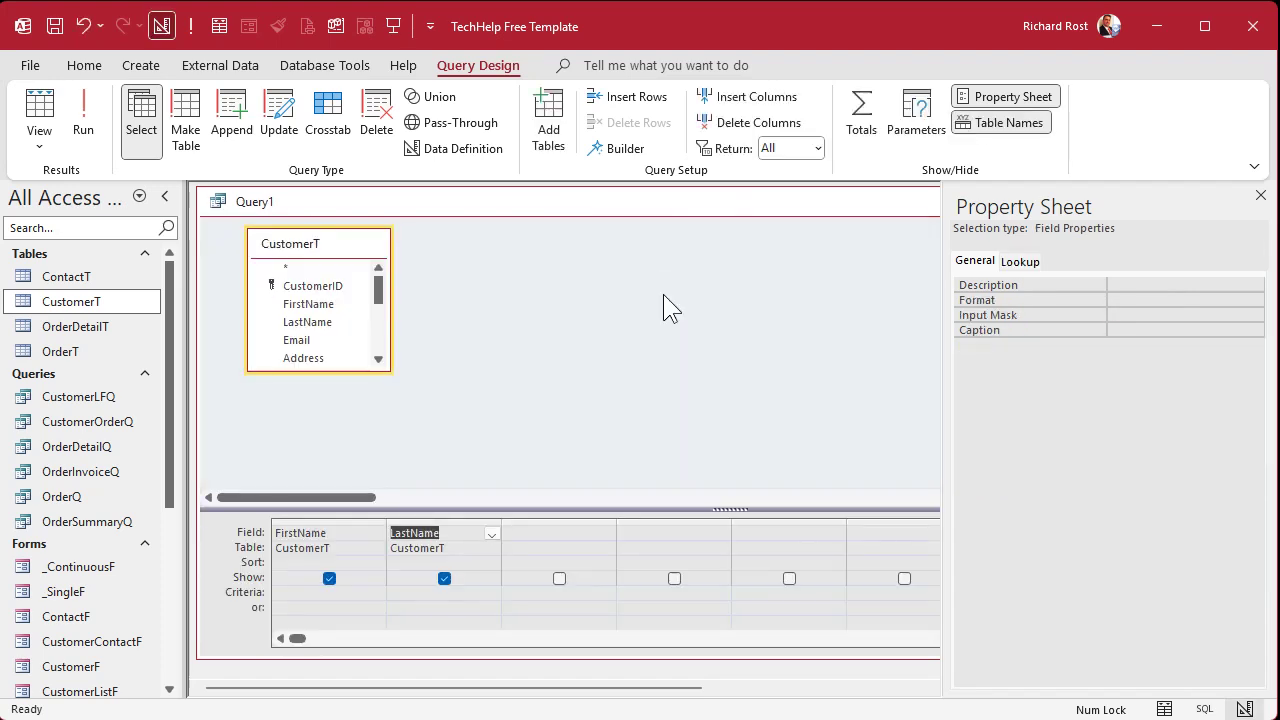
{"action": "left_click", "coordinate": [88, 120]}
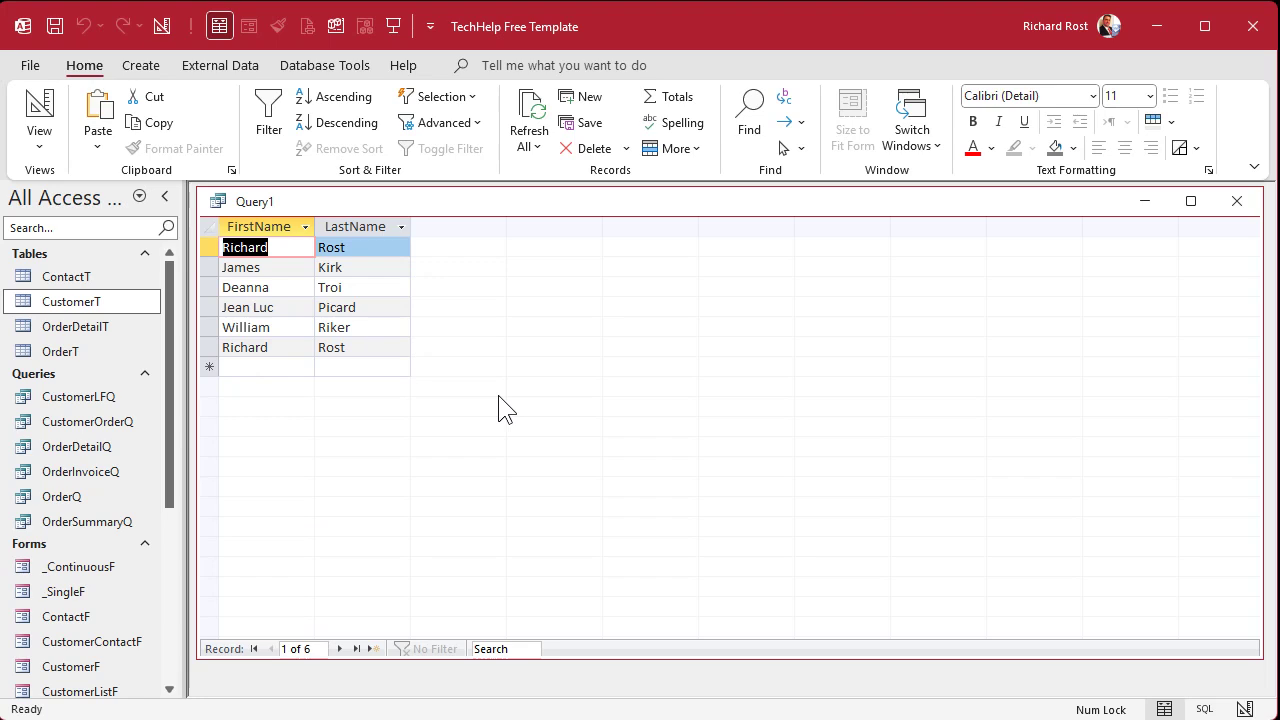
{"action": "double_click", "coordinate": [91, 300]}
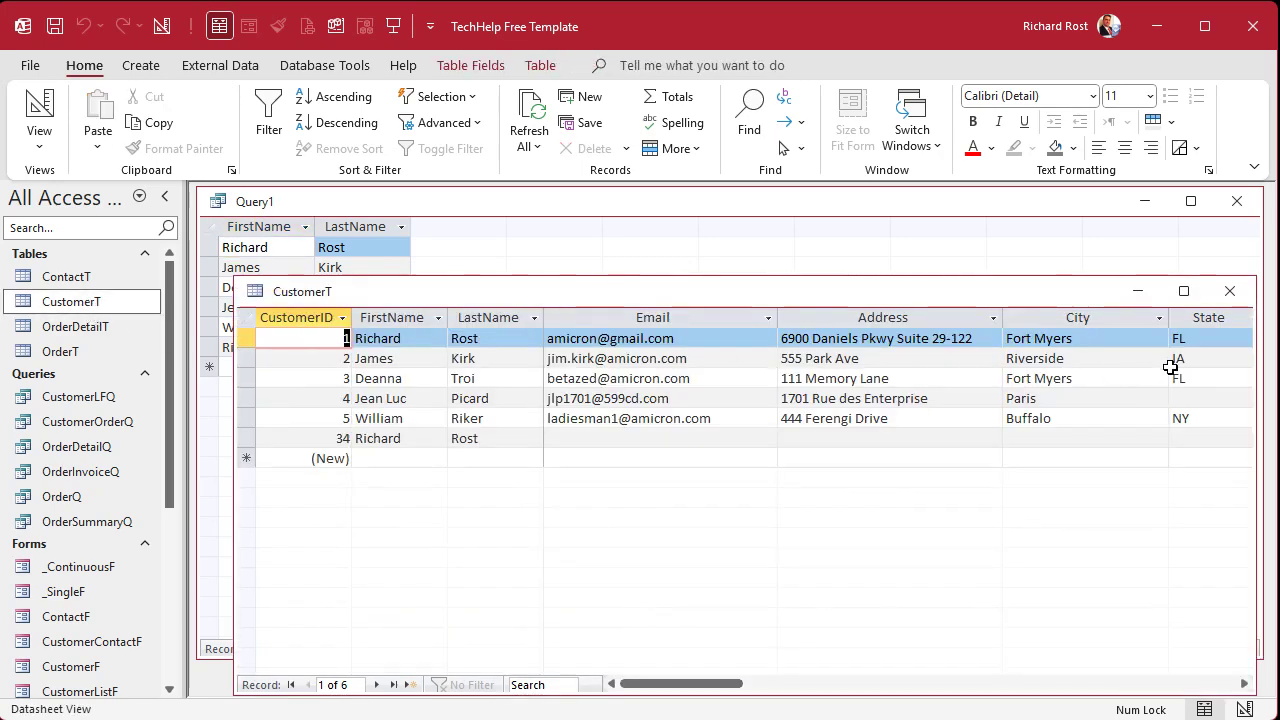
{"action": "left_click", "coordinate": [298, 317]}
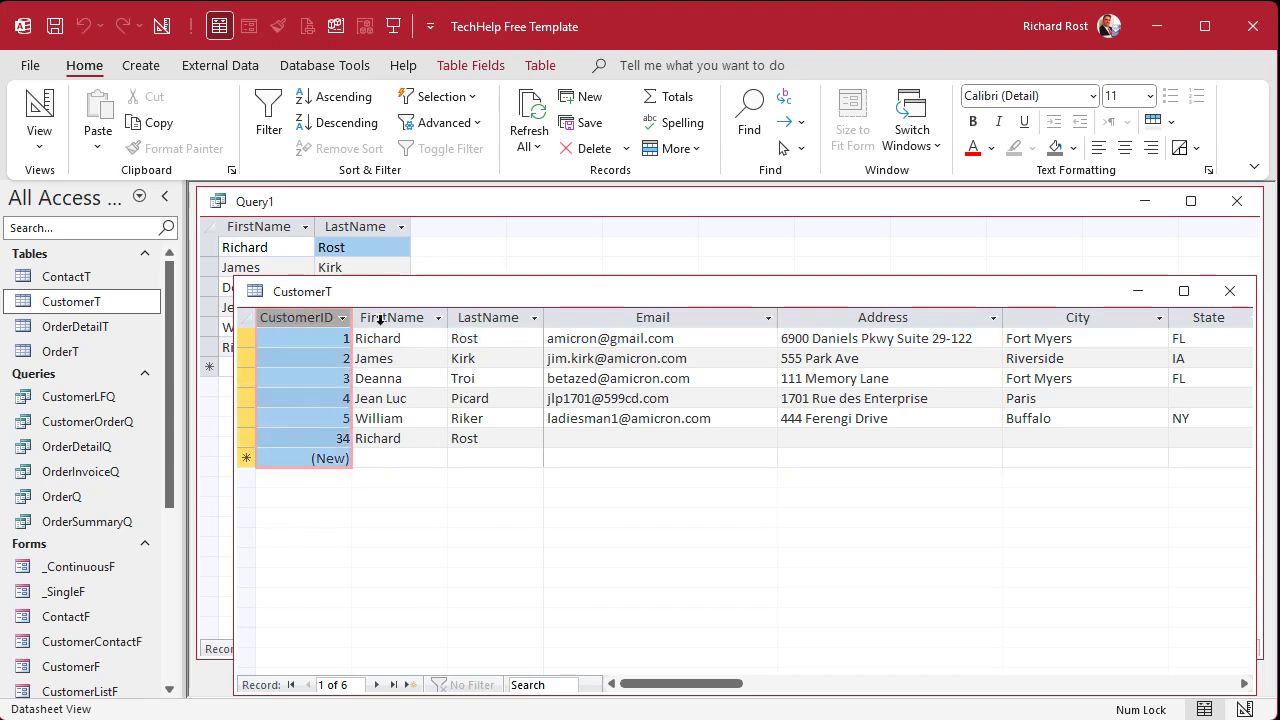
{"action": "left_click", "coordinate": [392, 317]}
{"action": "left_click", "coordinate": [479, 315]}
{"action": "left_click", "coordinate": [614, 318]}
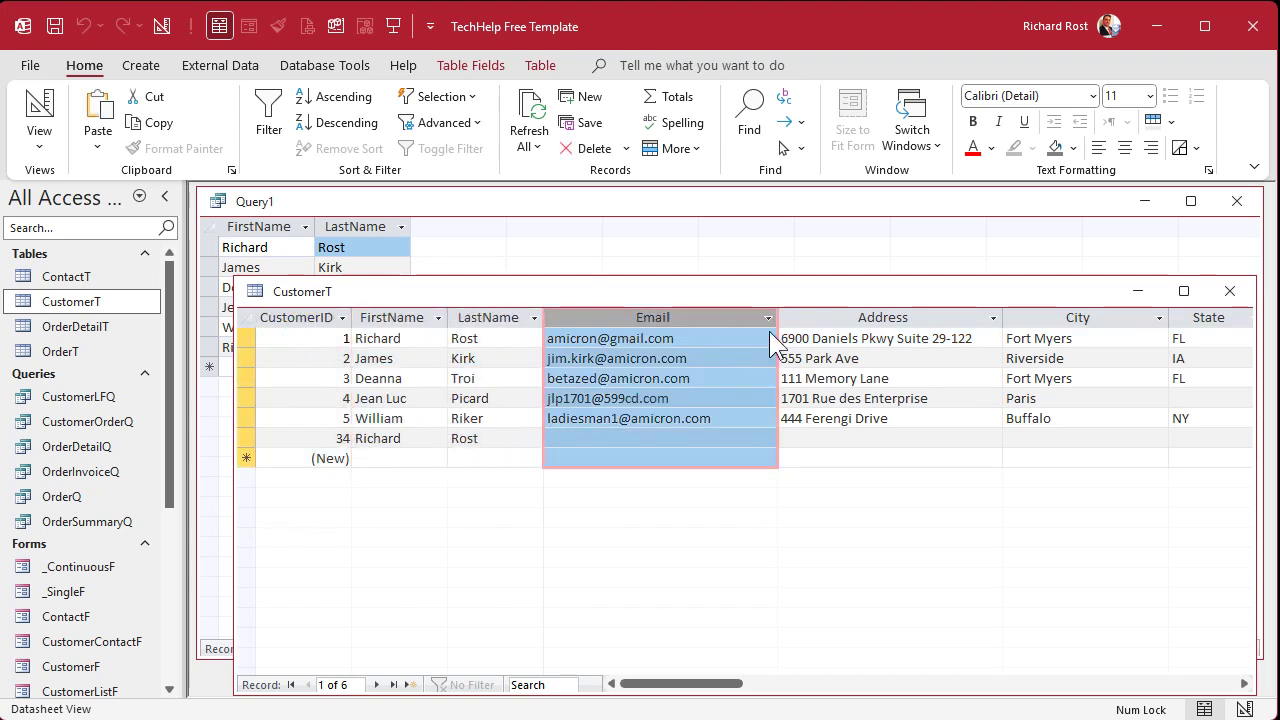
{"action": "left_click", "coordinate": [838, 318]}
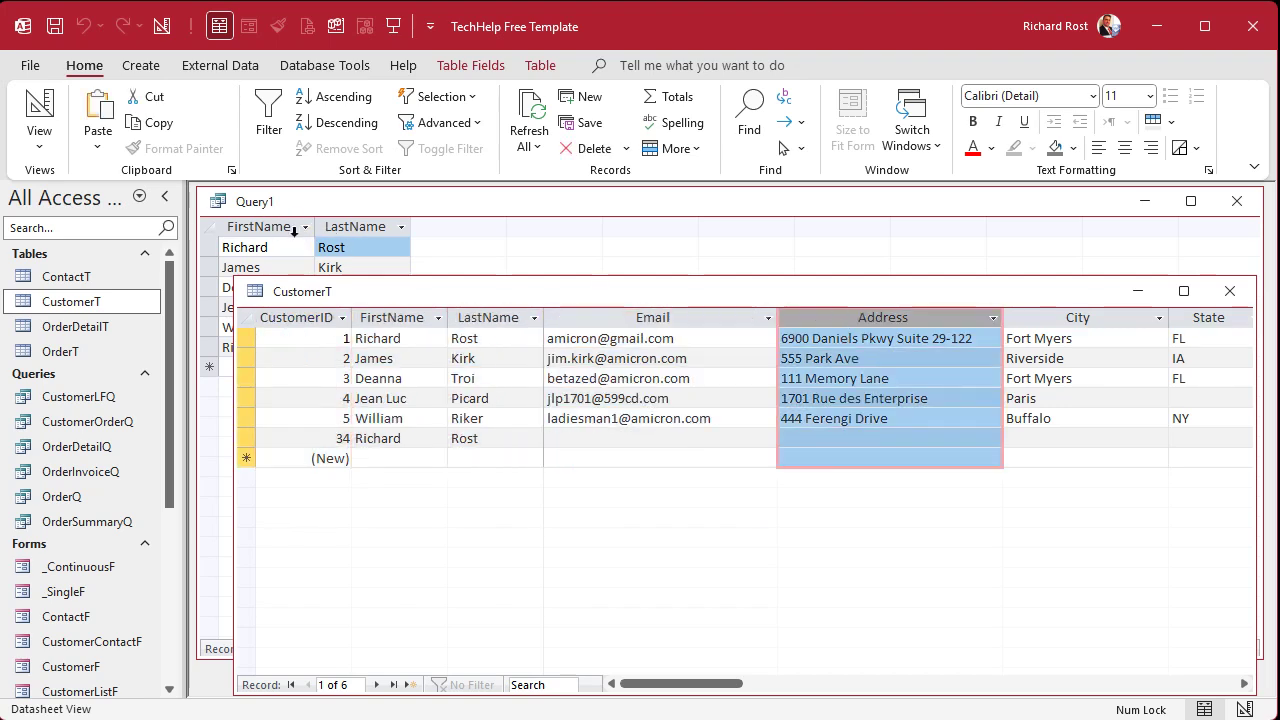
{"action": "left_click", "coordinate": [296, 318]}
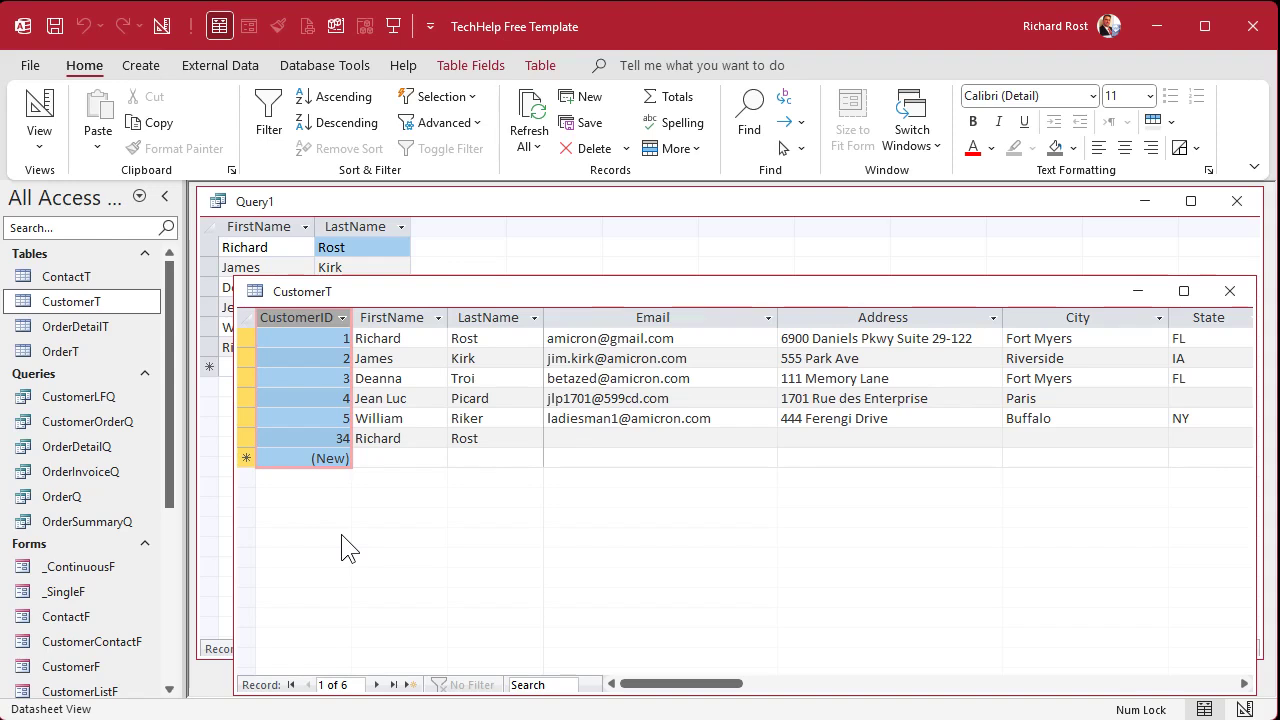
{"action": "left_click", "coordinate": [251, 437]}
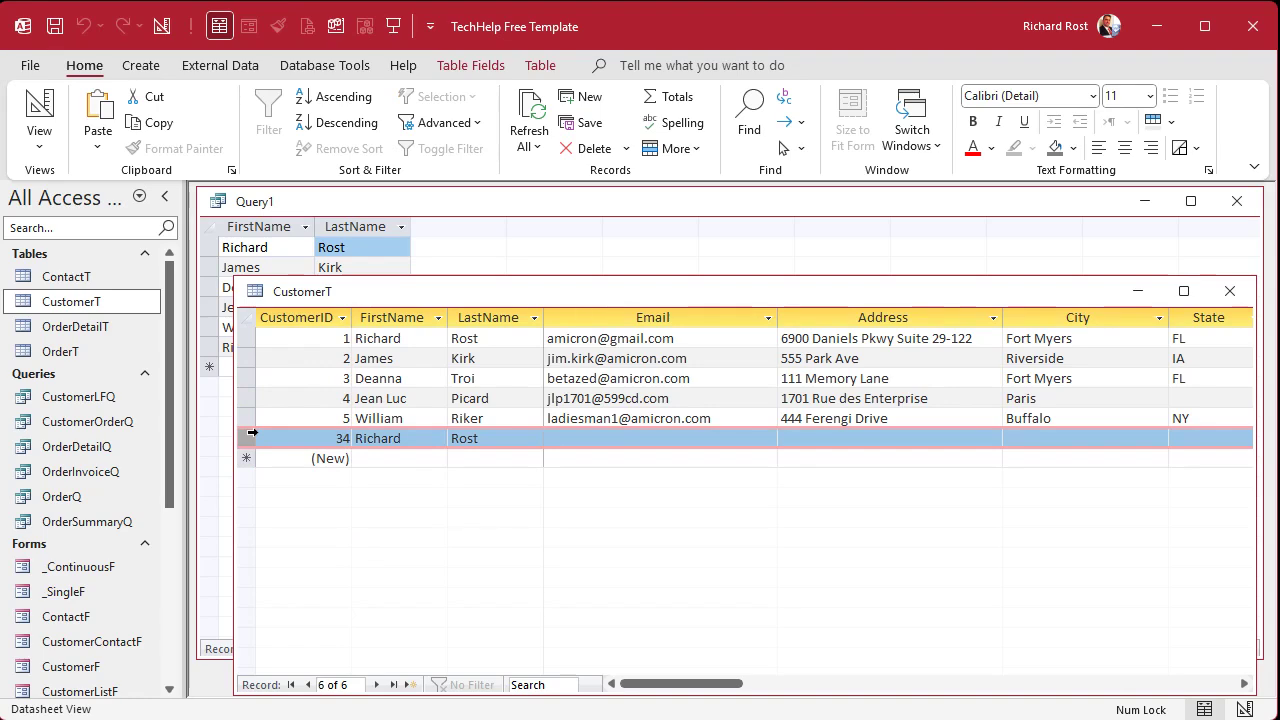
{"action": "left_click", "coordinate": [245, 339]}
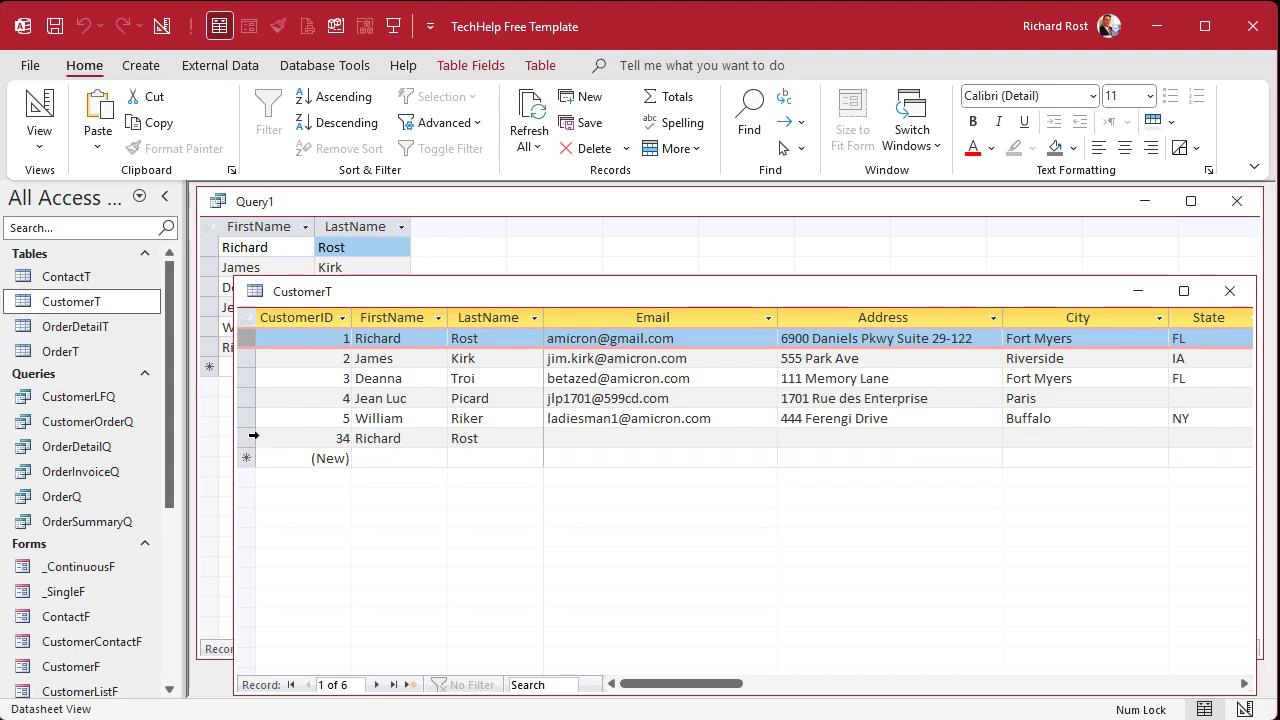
{"action": "left_click", "coordinate": [251, 437]}
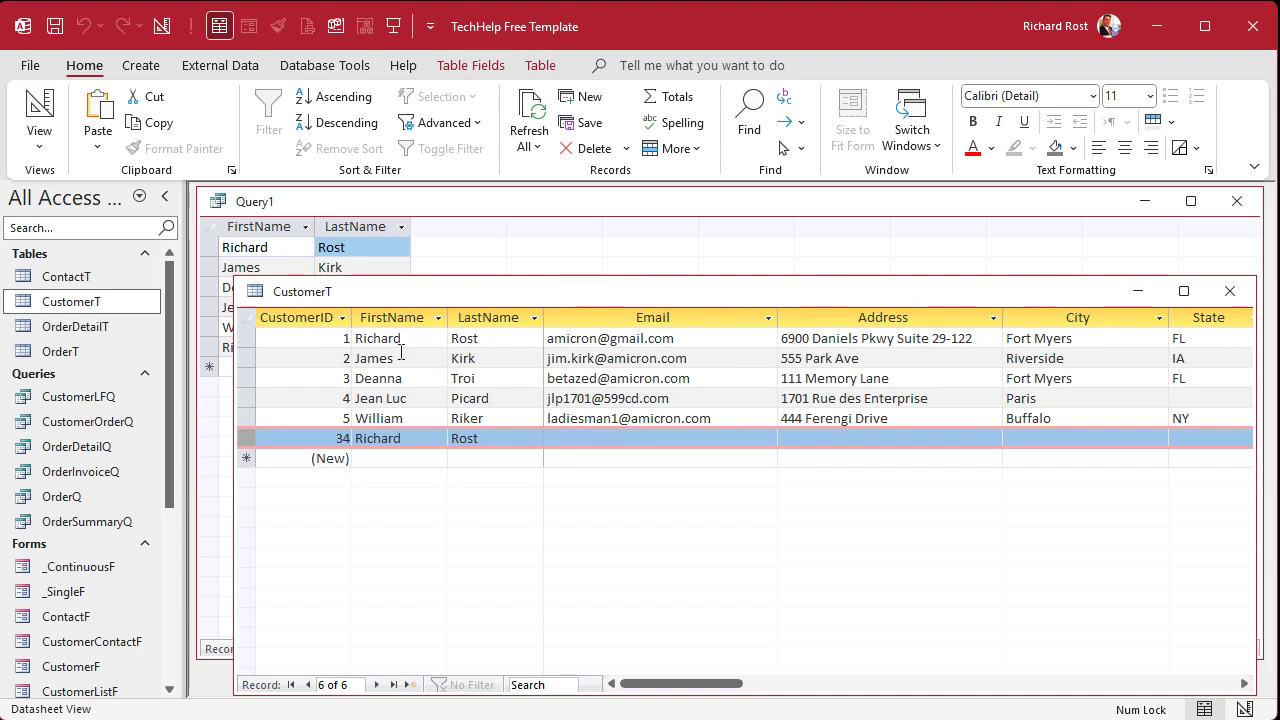
{"action": "left_click", "coordinate": [251, 338]}
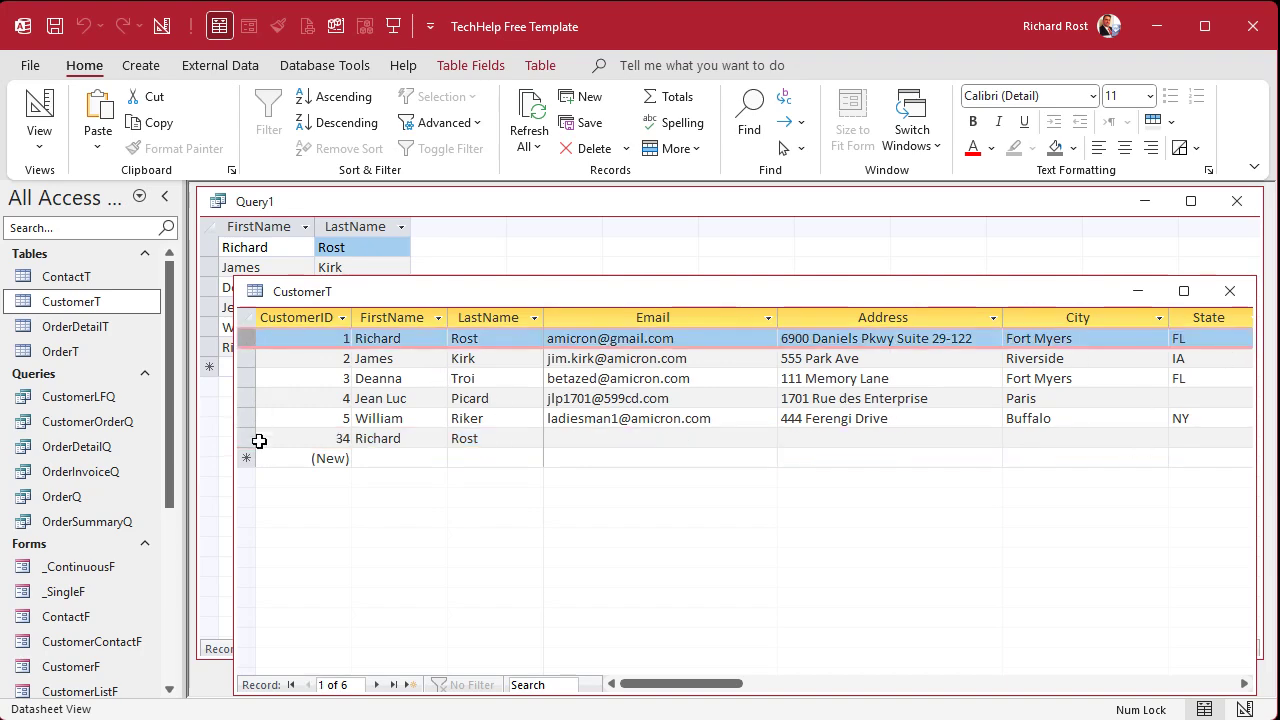
{"action": "left_click", "coordinate": [1229, 291]}
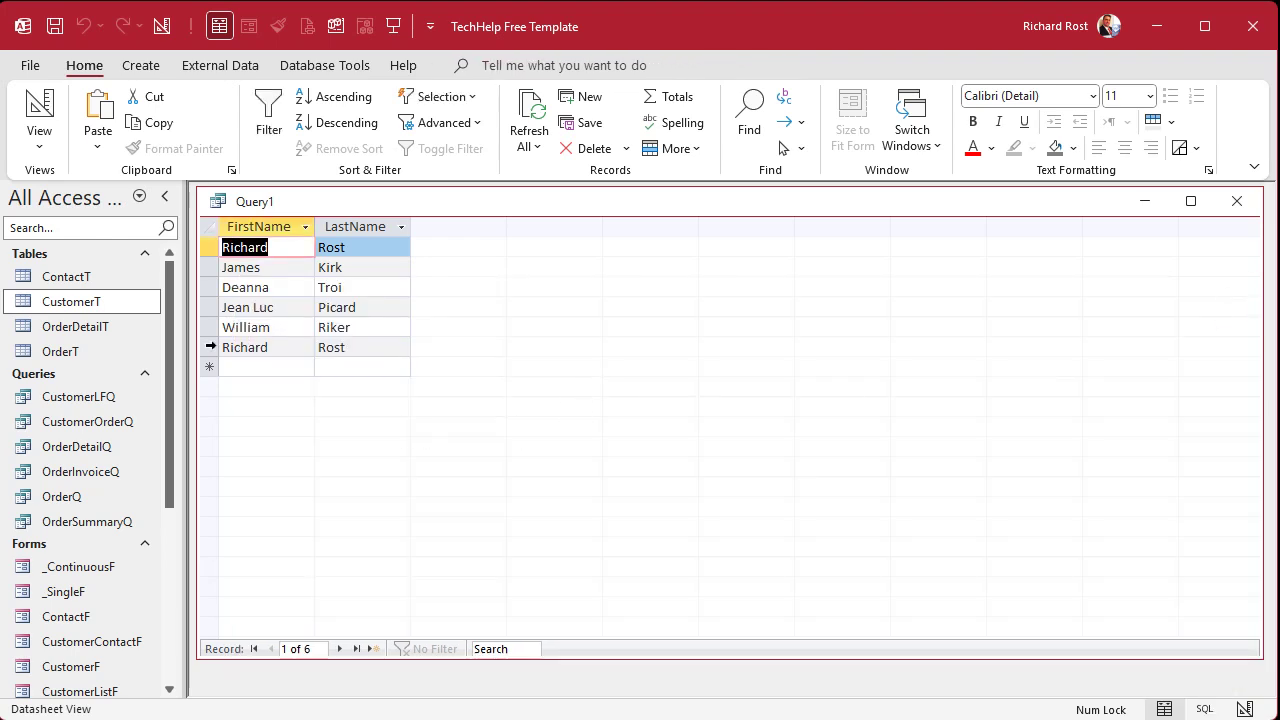
{"action": "left_click", "coordinate": [209, 347]}
- Take Query1 back to Design view and enlarge the CustomerT field list to show City, State, ZIP and Country
{"action": "left_click", "coordinate": [209, 248]}
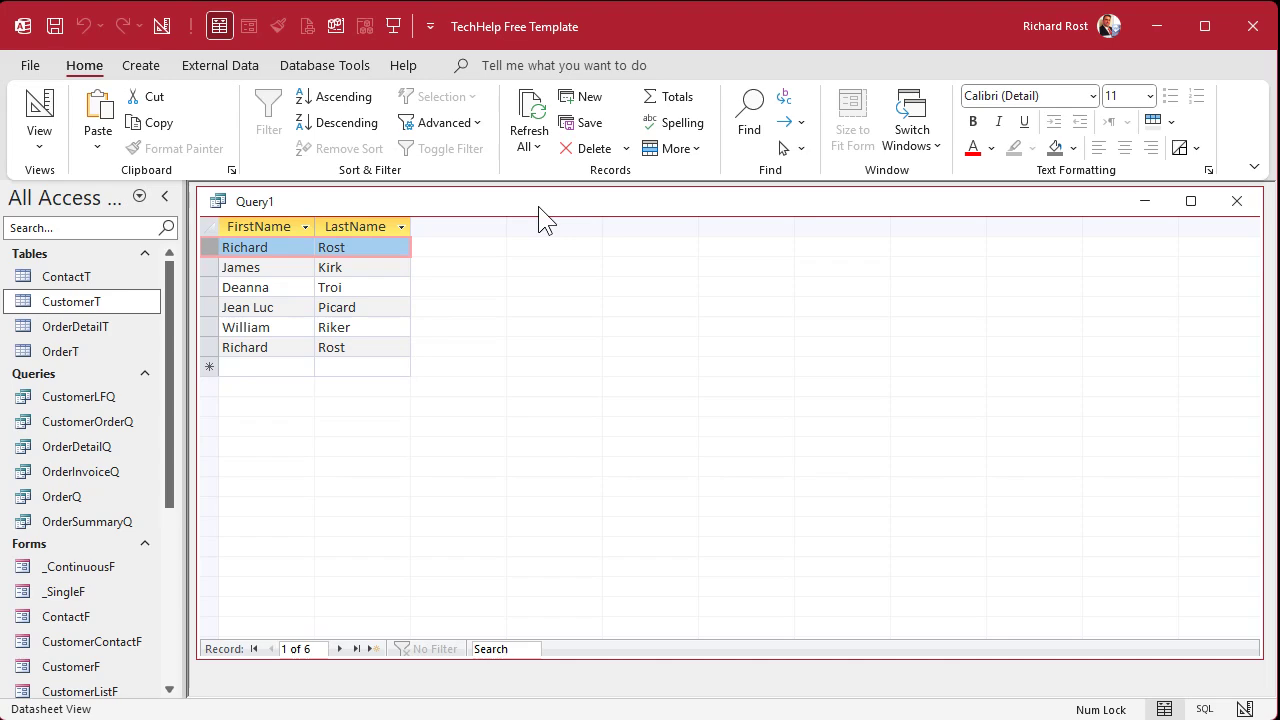
{"action": "left_click", "coordinate": [45, 110]}
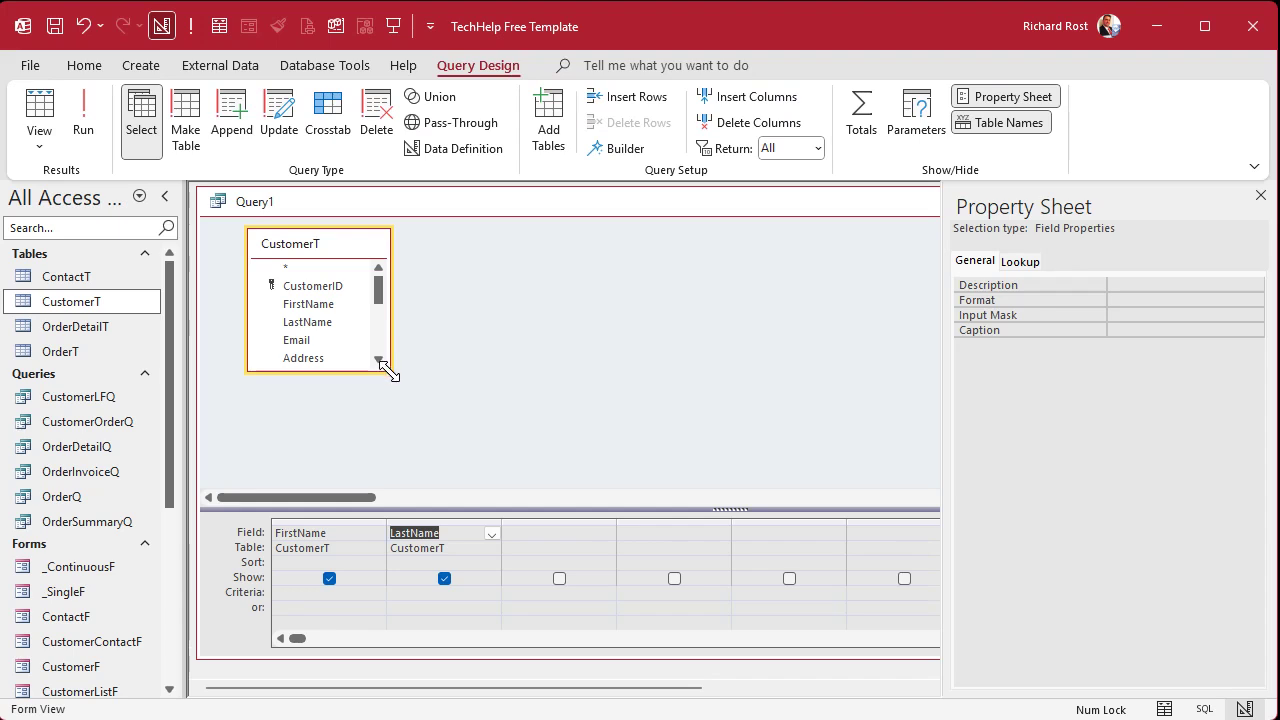
{"action": "left_click_drag", "start_coordinate": [389, 368], "coordinate": [456, 444]}
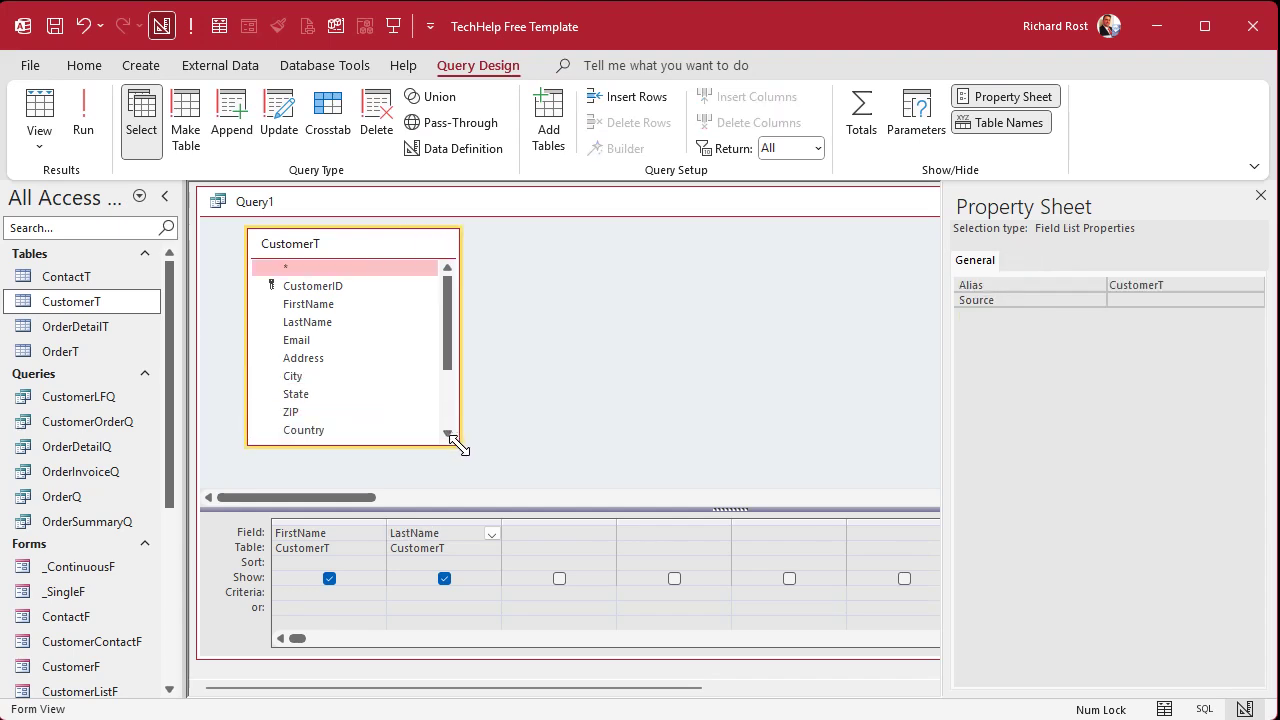
- Close the property sheet, minimize Query1, and delete duplicate record 34 from CustomerT
{"action": "left_click", "coordinate": [1260, 195]}
{"action": "left_click", "coordinate": [1145, 201]}
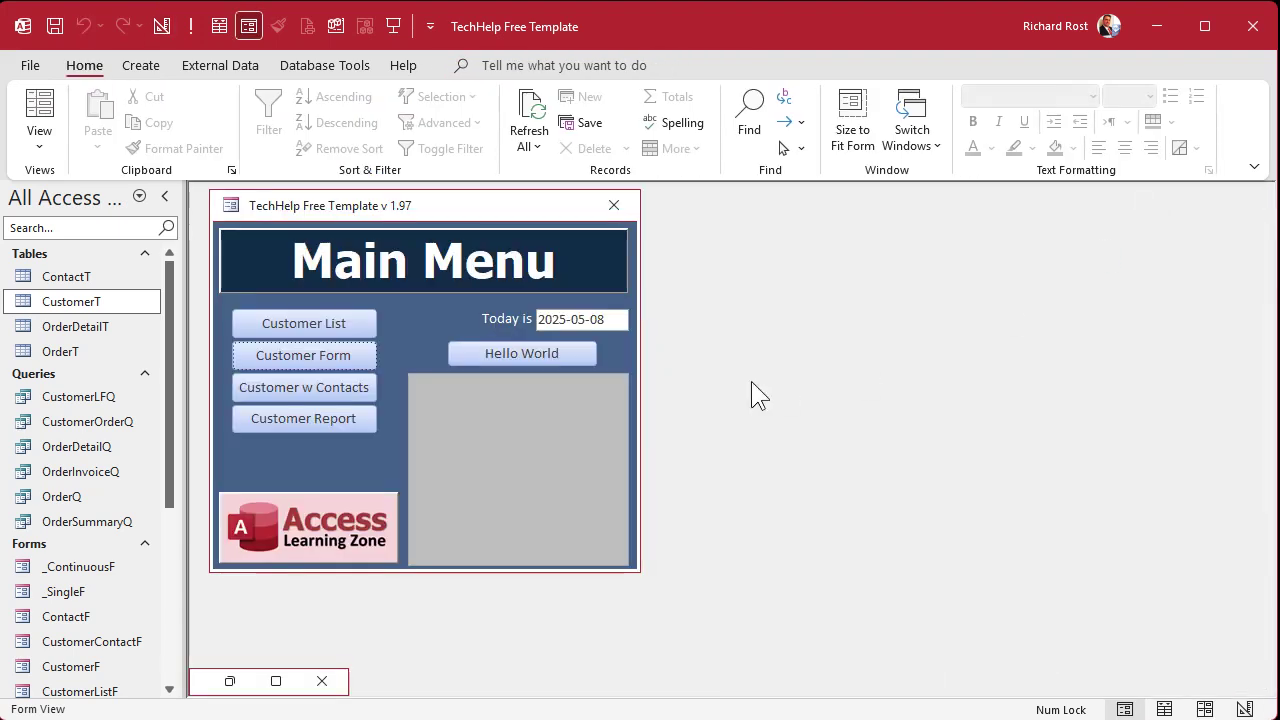
{"action": "double_click", "coordinate": [72, 301]}
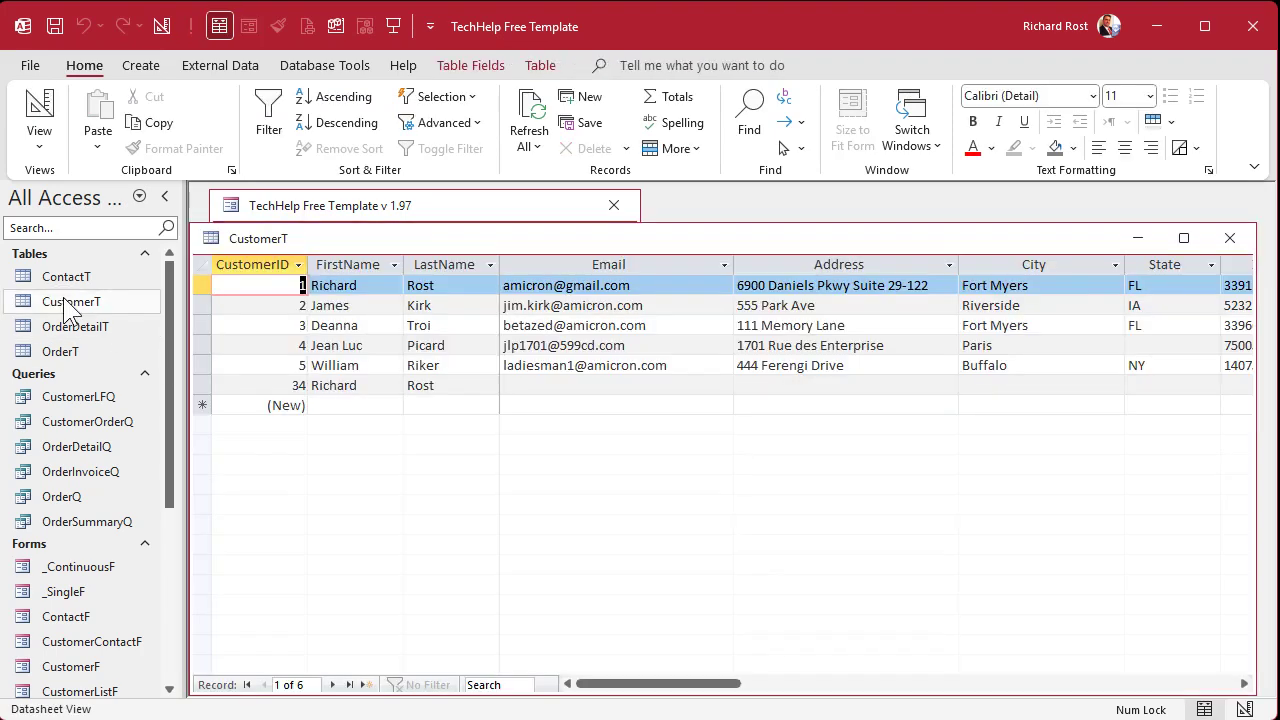
{"action": "left_click", "coordinate": [210, 382]}
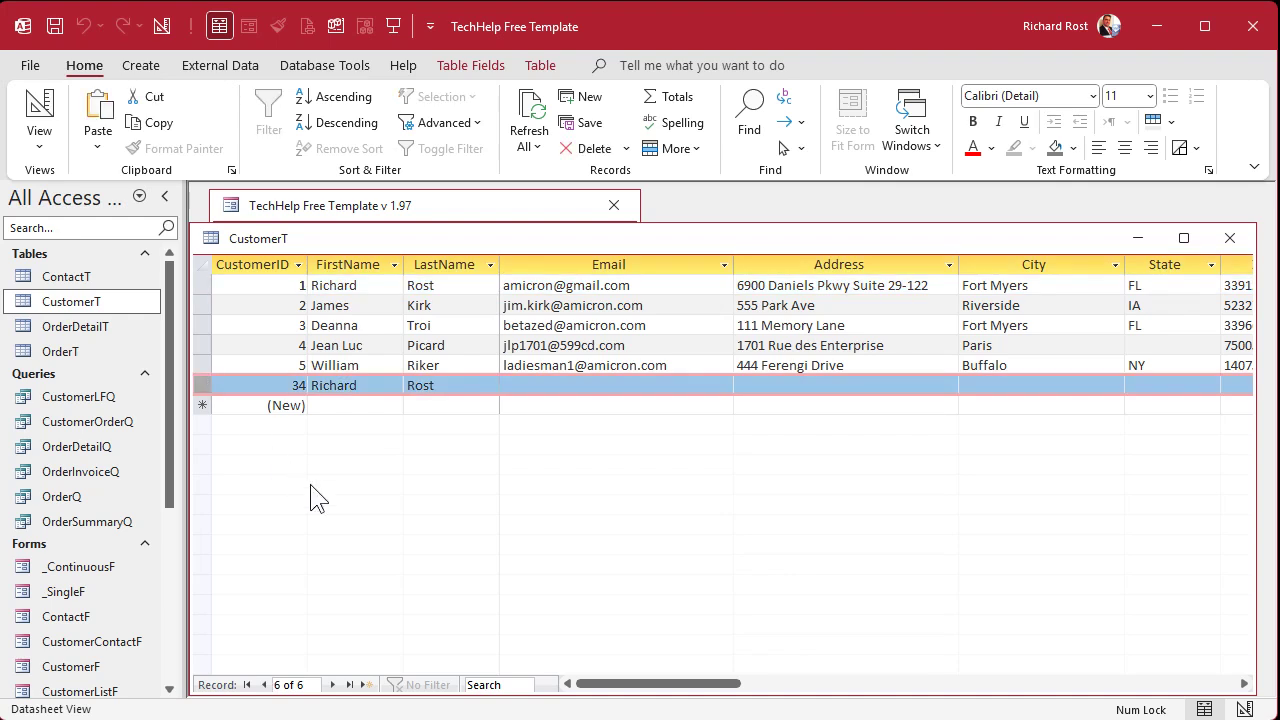
{"action": "key", "text": "Delete"}
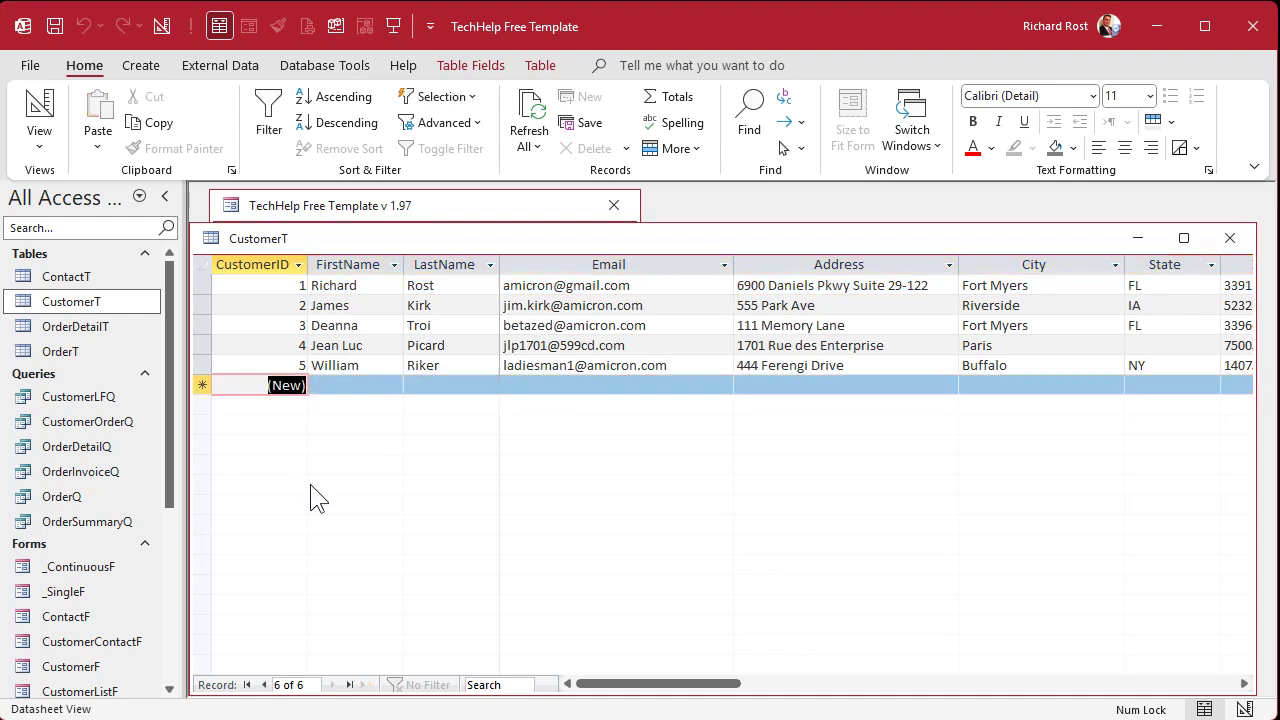
{"action": "left_click", "coordinate": [1232, 242]}
- Open the Customers form and look through the first customer's orders
{"action": "left_click", "coordinate": [324, 352]}
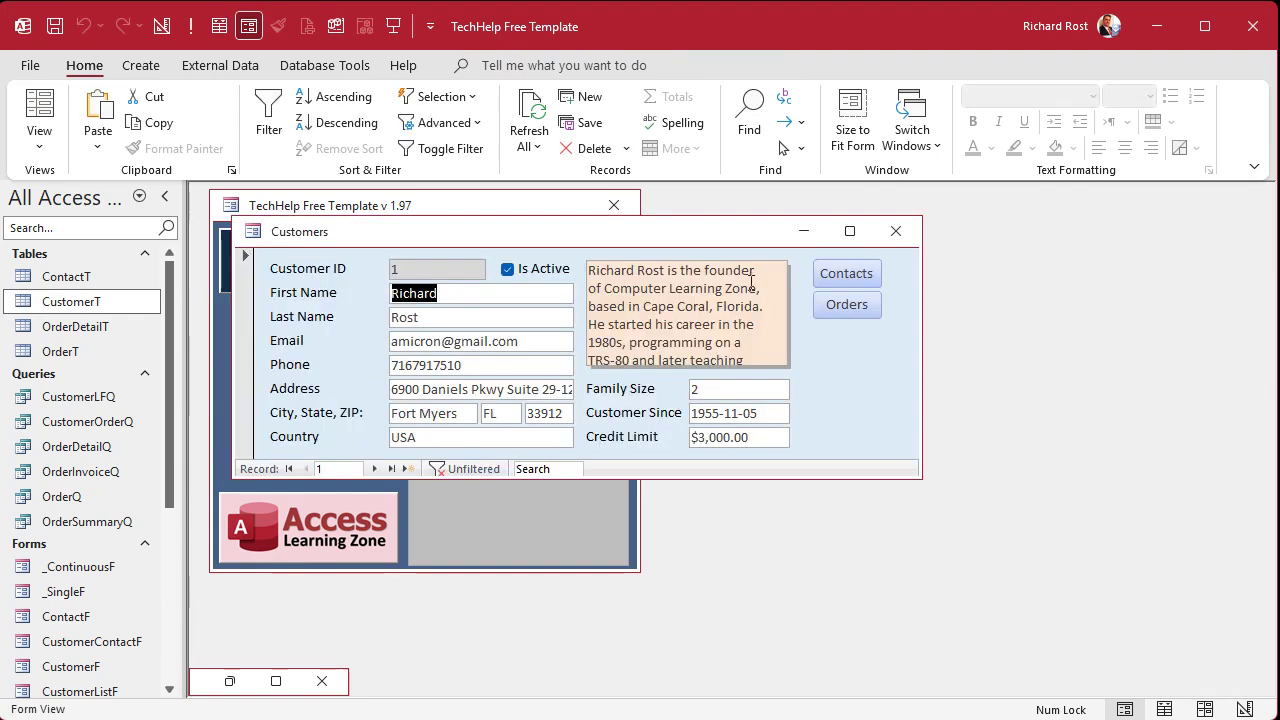
{"action": "left_click", "coordinate": [846, 304]}
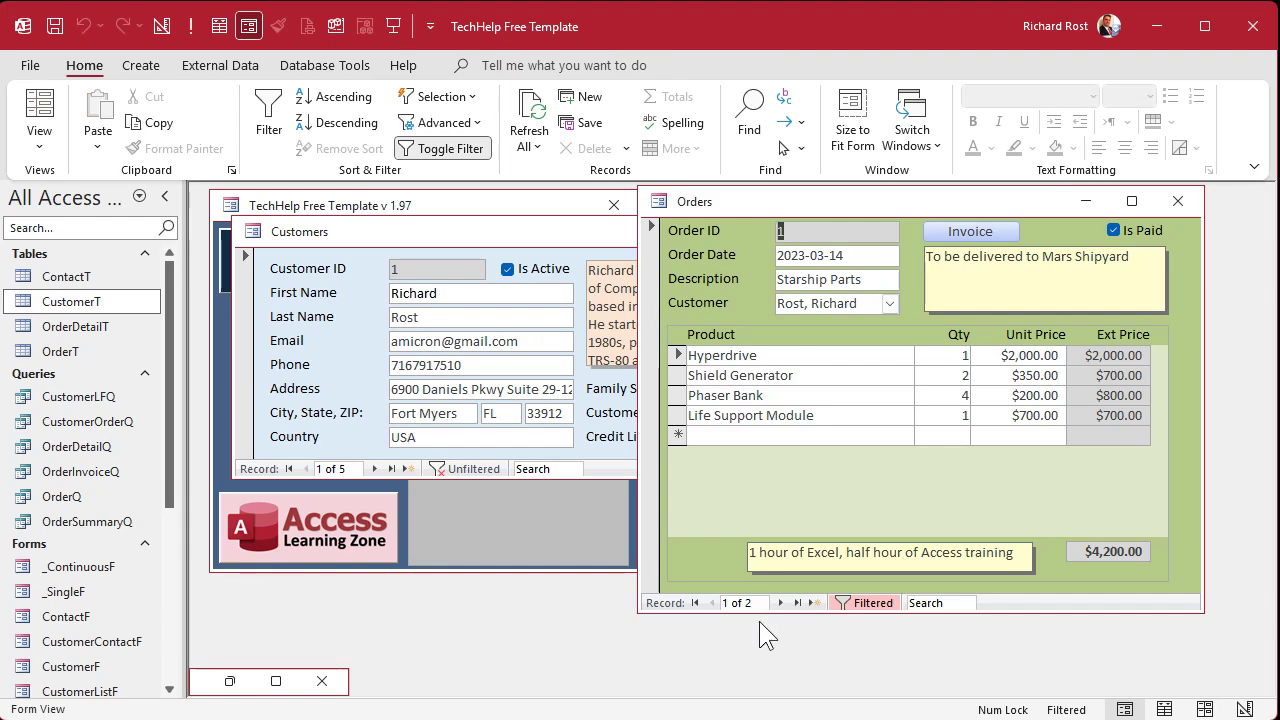
{"action": "left_click", "coordinate": [778, 602]}
{"action": "left_click", "coordinate": [1178, 201]}
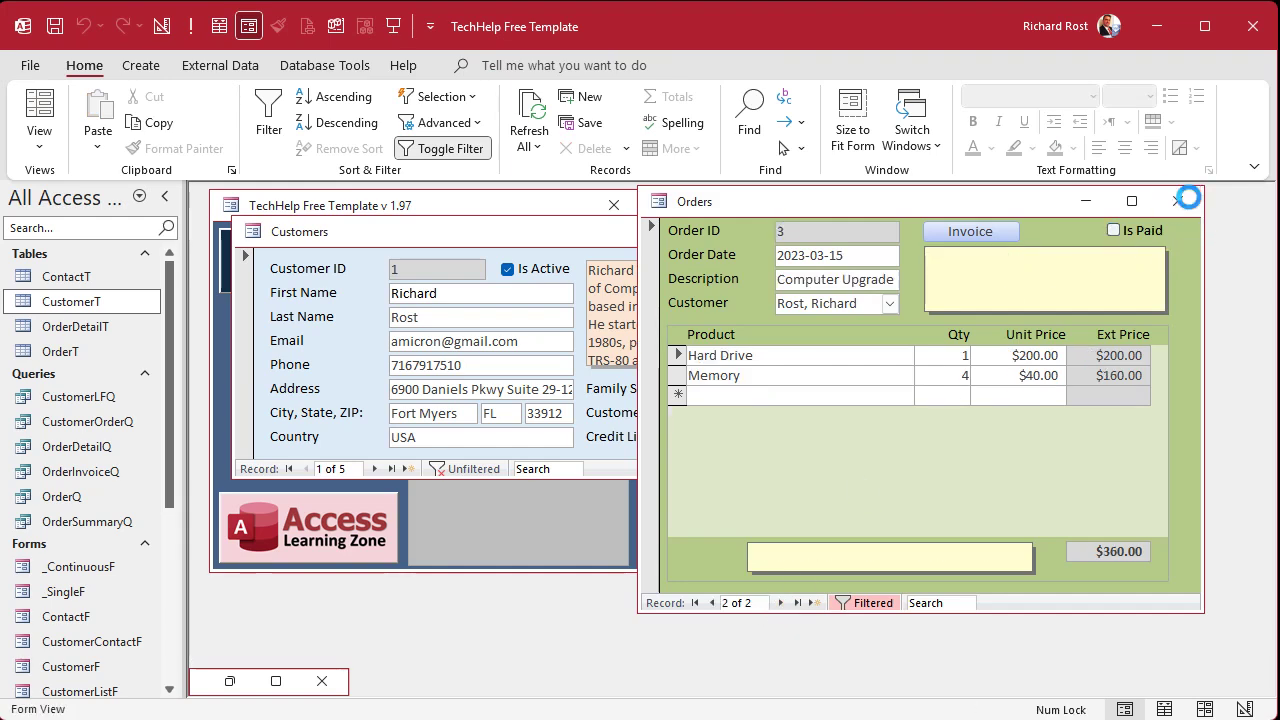
- For the second customer, start a new order dated 2025-05-01
{"action": "left_click", "coordinate": [374, 468]}
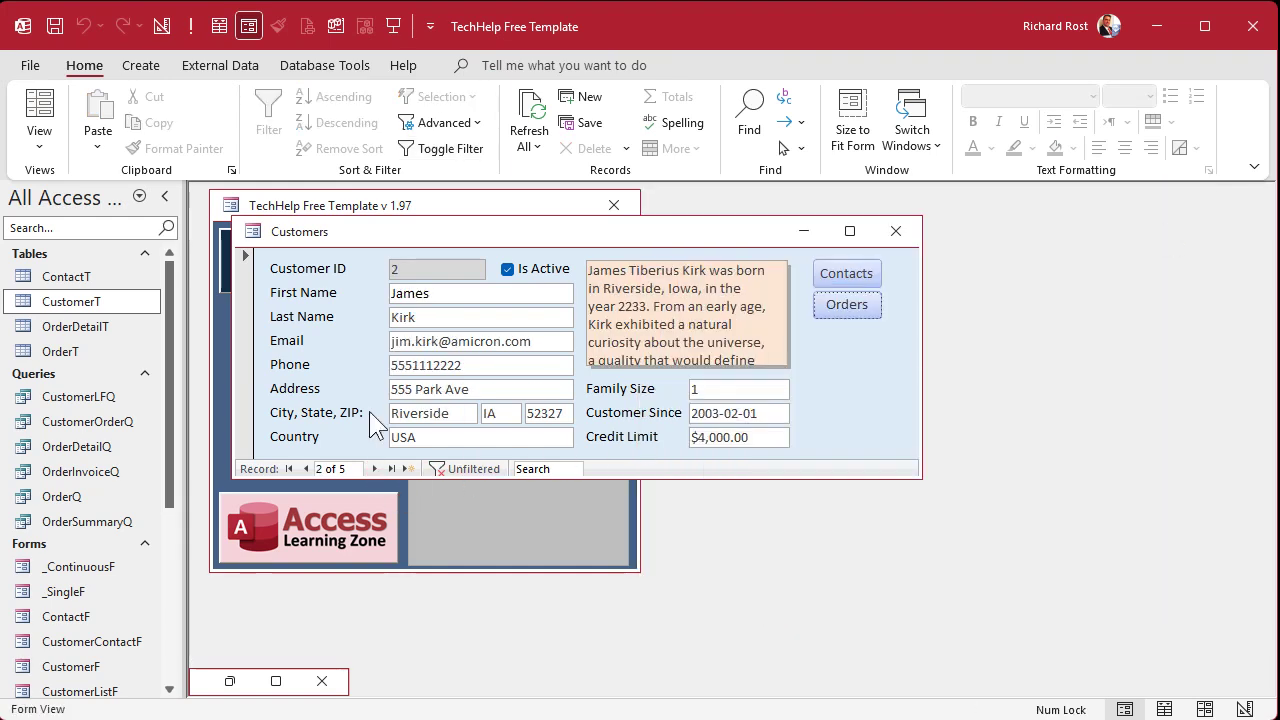
{"action": "left_click", "coordinate": [846, 304]}
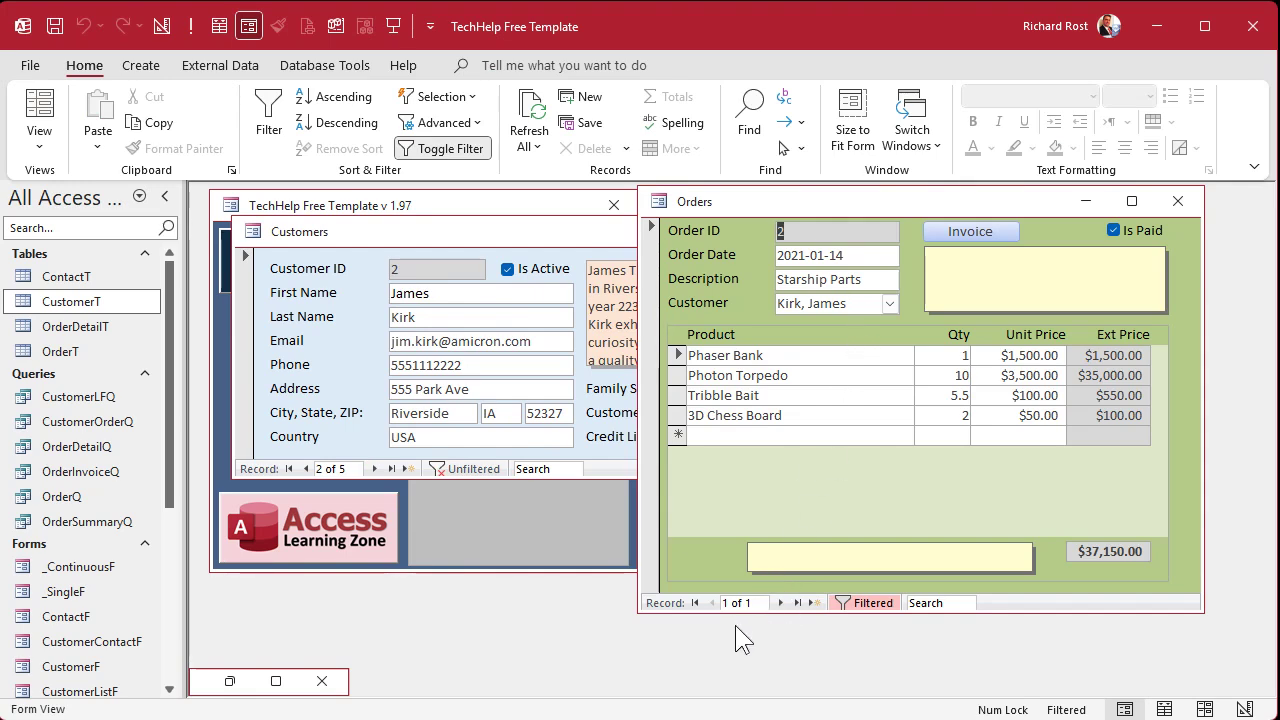
{"action": "left_click", "coordinate": [780, 602]}
{"action": "left_click", "coordinate": [840, 256]}
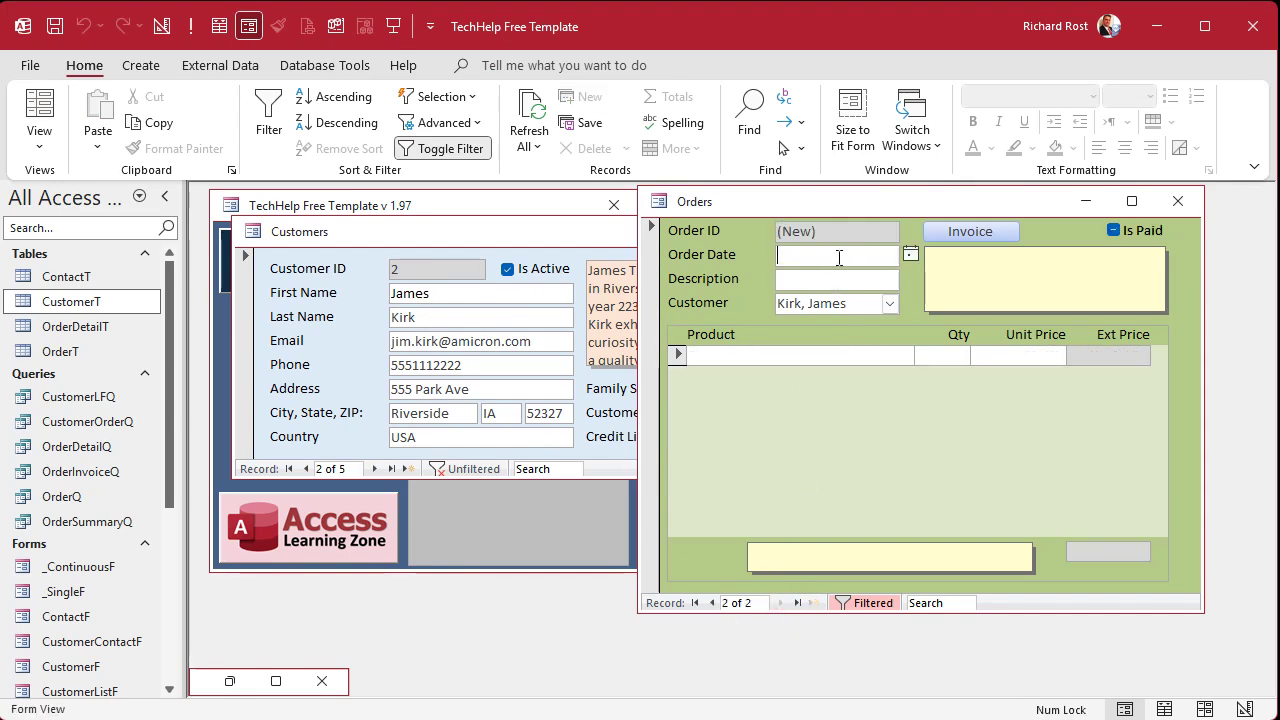
{"action": "left_click", "coordinate": [911, 254]}
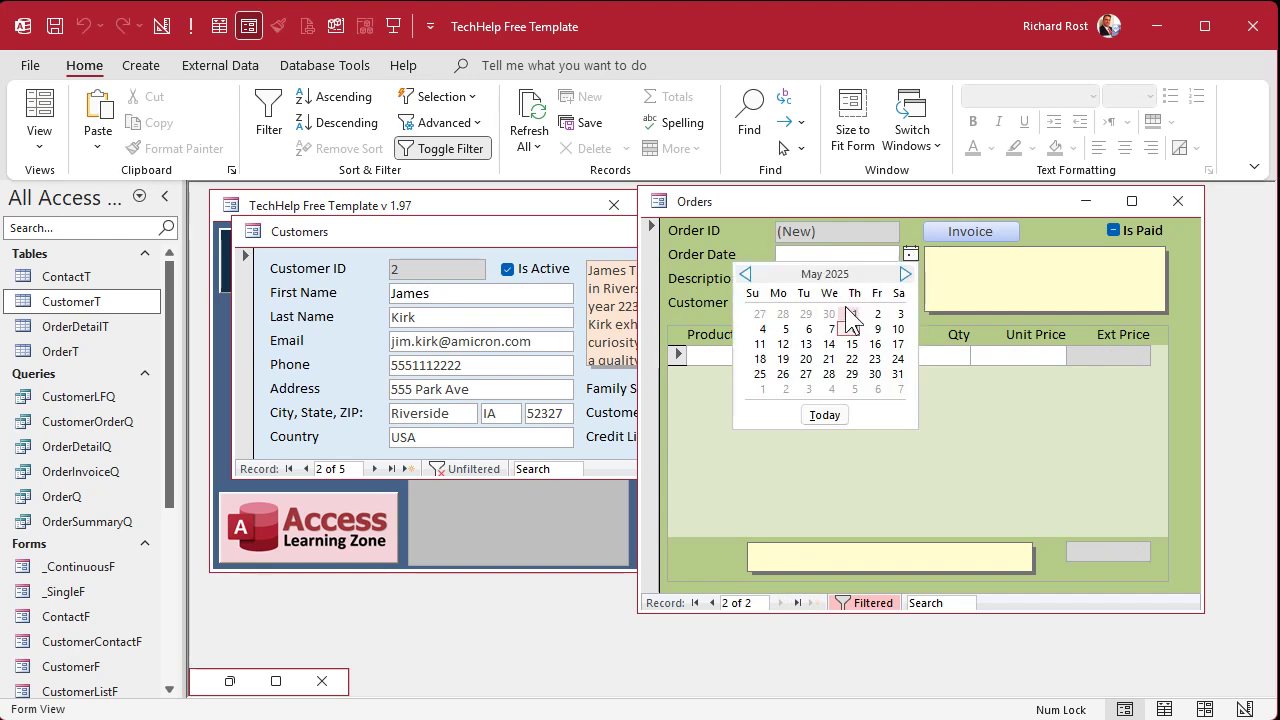
{"action": "left_click", "coordinate": [845, 309]}
- Give the order description 'qdqwqwf' and a product line 'qefqfeq' priced 22, then close Orders
{"action": "key", "text": "Tab"}
{"action": "type", "text": "qdqwqwf"}
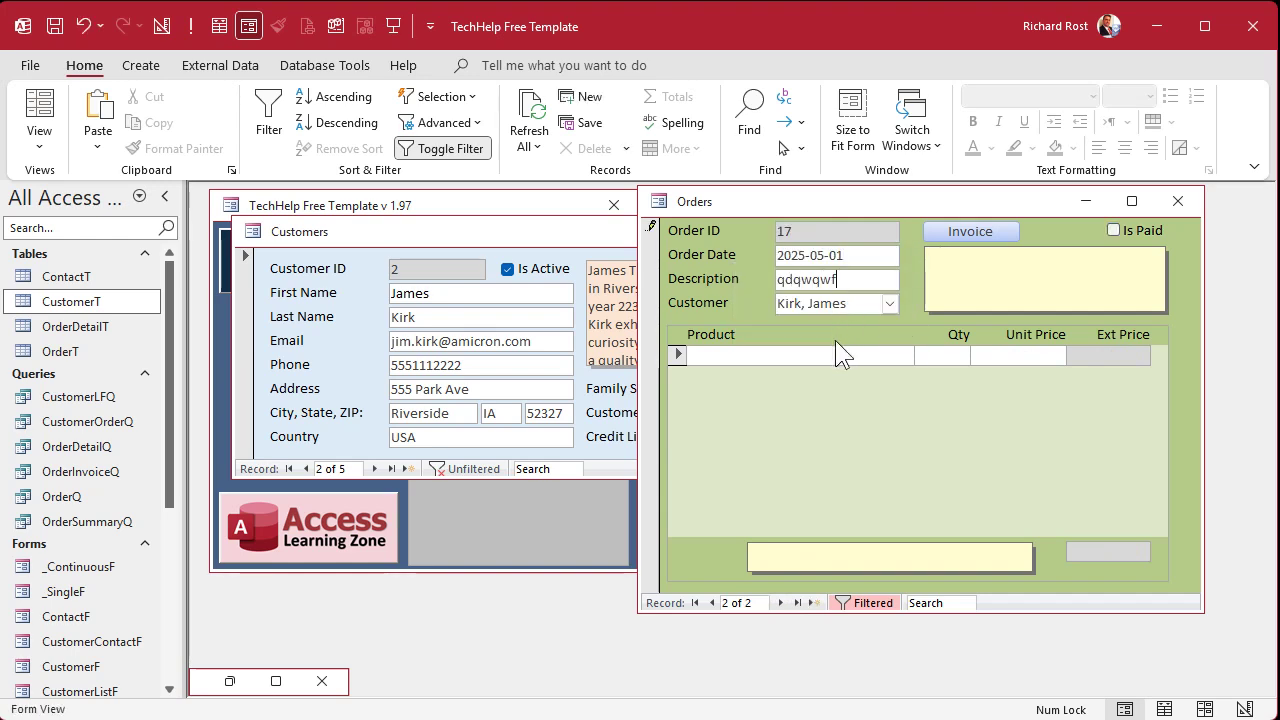
{"action": "left_click", "coordinate": [837, 354]}
{"action": "type", "text": "qefqfeq"}
{"action": "key", "text": "Tab"}
{"action": "key", "text": "Tab"}
{"action": "type", "text": "22"}
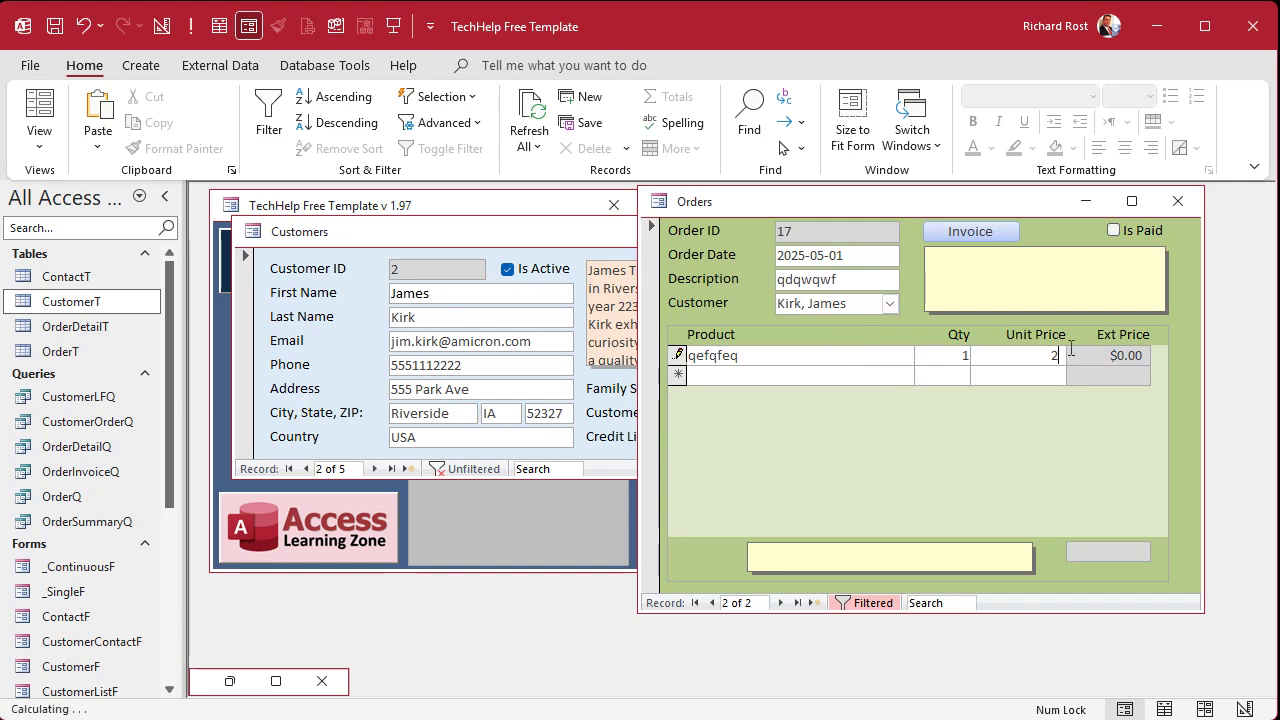
{"action": "key", "text": "Tab"}
{"action": "left_click", "coordinate": [1178, 201]}
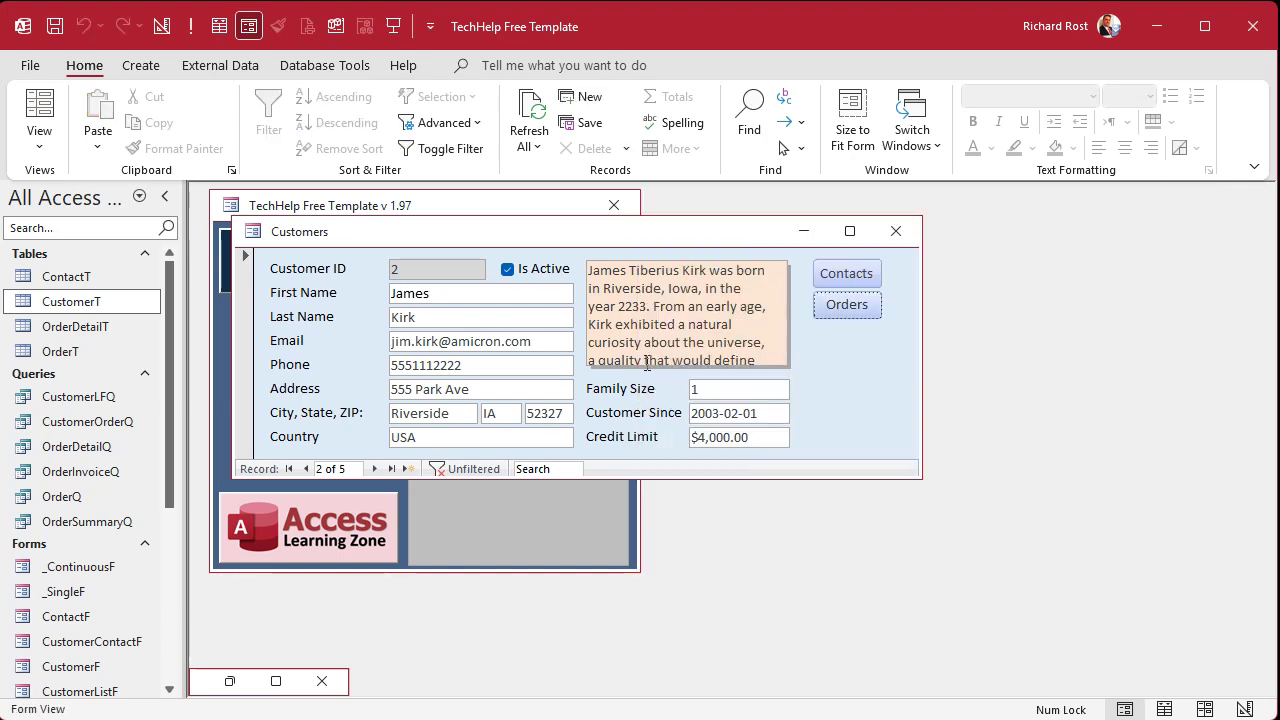
- Open OrderT, briefly filter it to CustomerID 1, then remove the filter
{"action": "left_click", "coordinate": [896, 231]}
{"action": "double_click", "coordinate": [100, 352]}
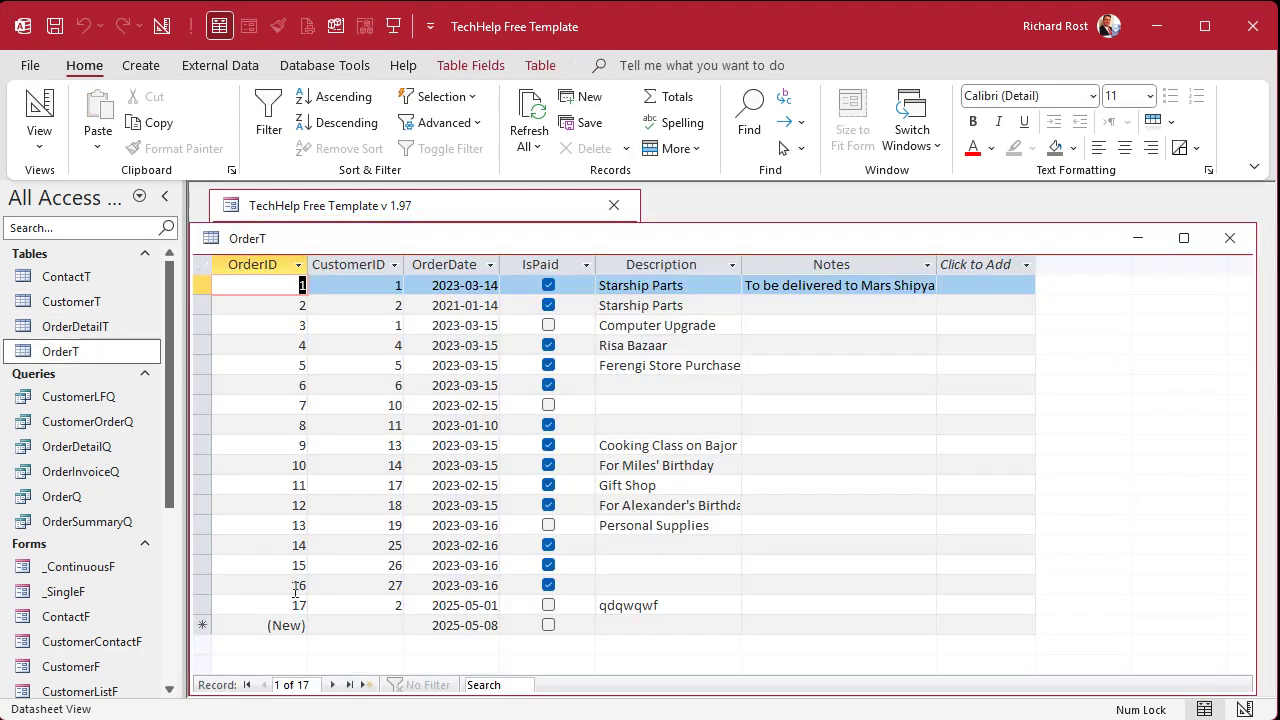
{"action": "right_click", "coordinate": [358, 285]}
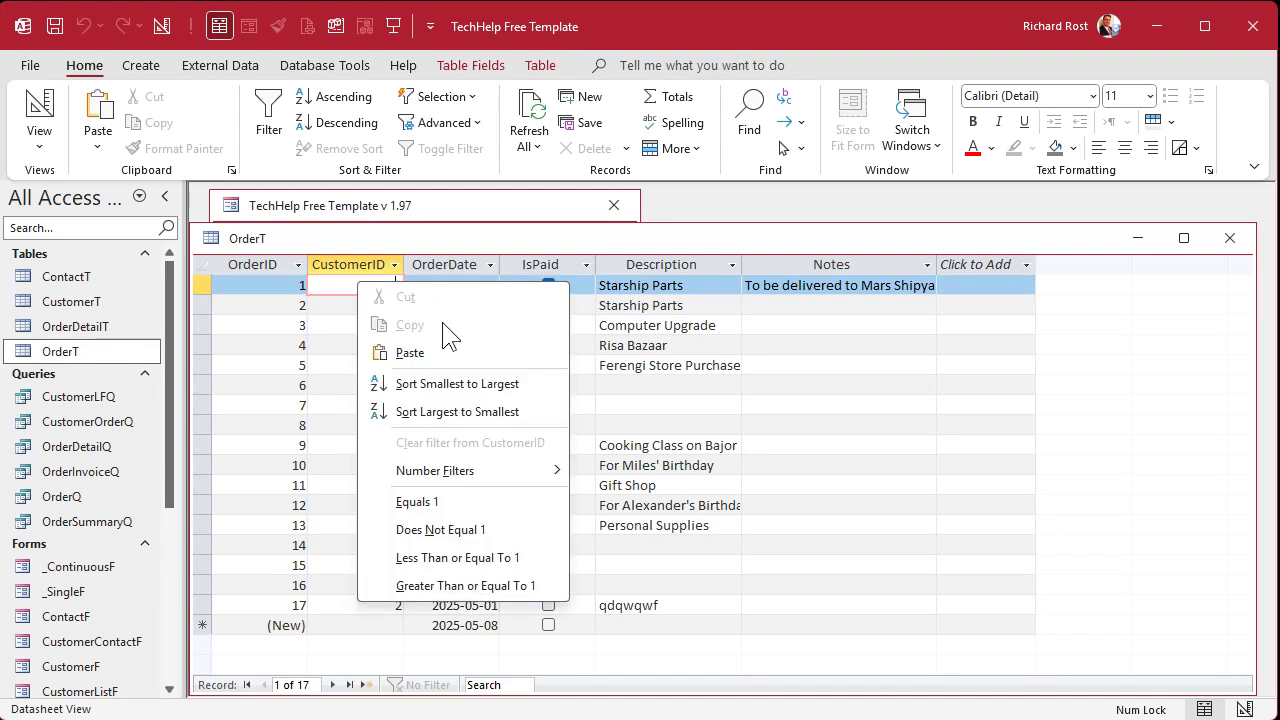
{"action": "left_click", "coordinate": [418, 503]}
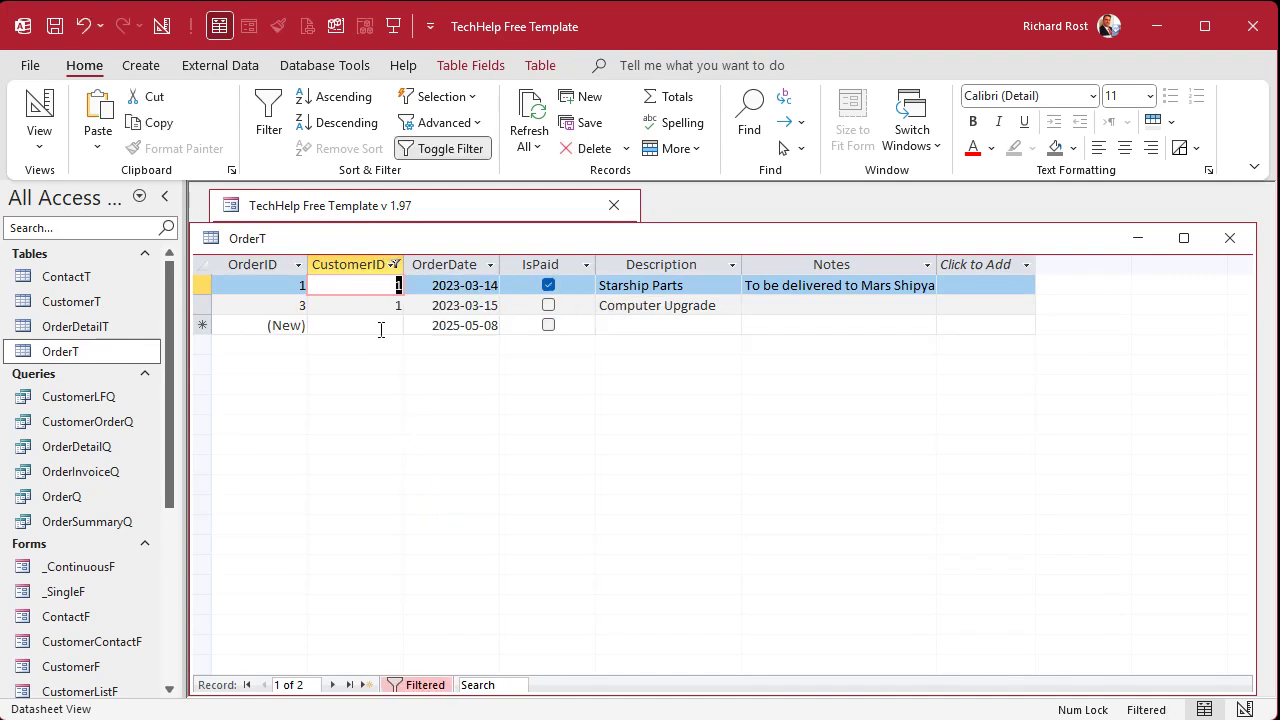
{"action": "left_click", "coordinate": [415, 685]}
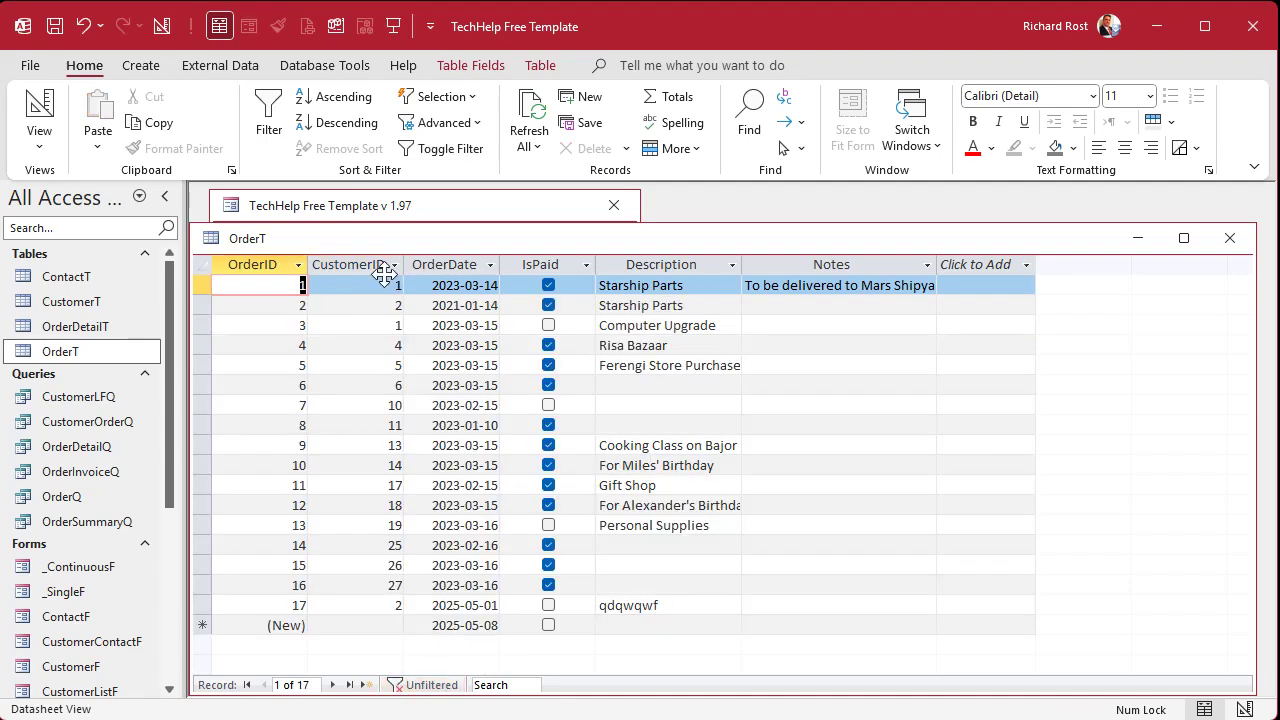
- Sort OrderT by CustomerID smallest to largest and save the layout when closing
{"action": "right_click", "coordinate": [370, 330]}
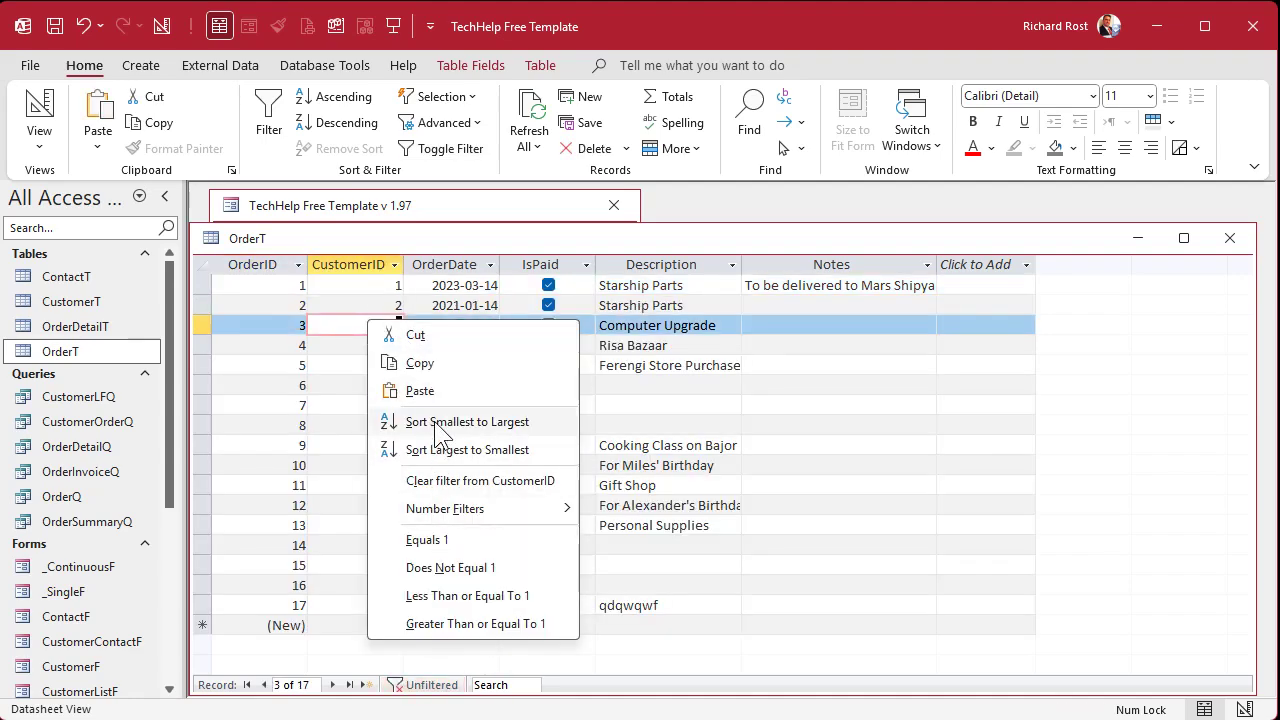
{"action": "left_click", "coordinate": [435, 420]}
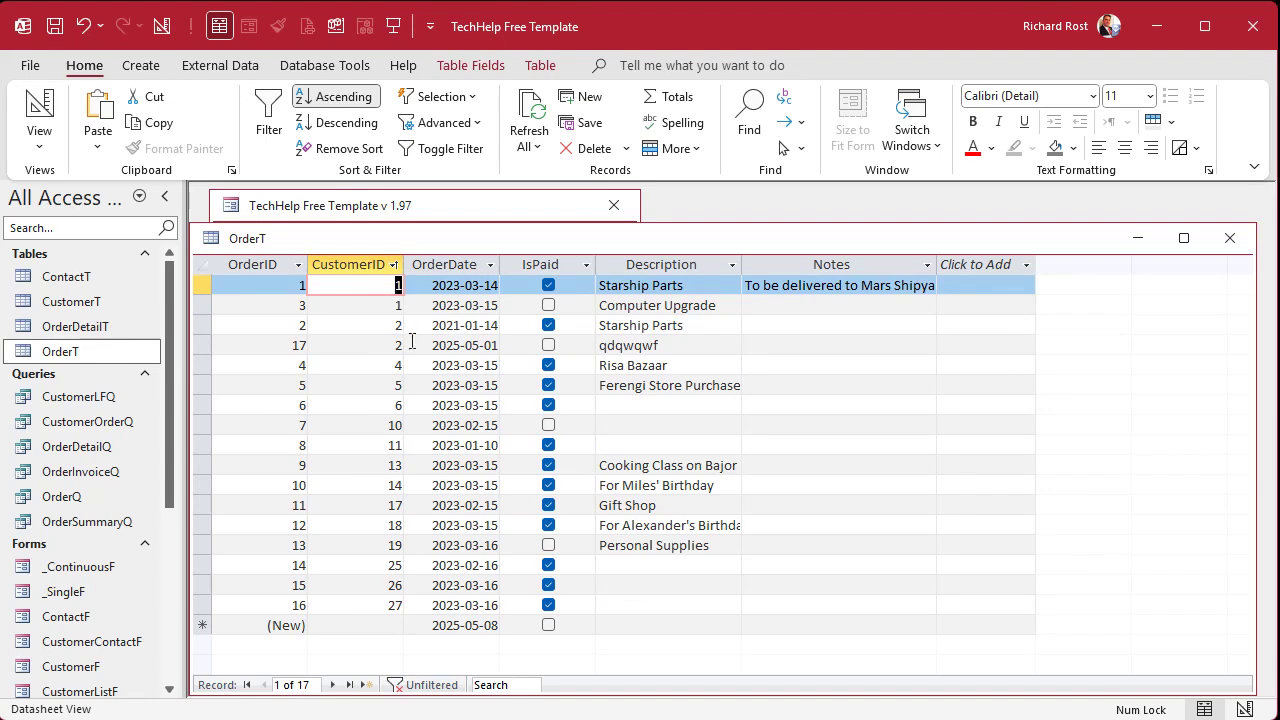
{"action": "left_click", "coordinate": [1230, 238]}
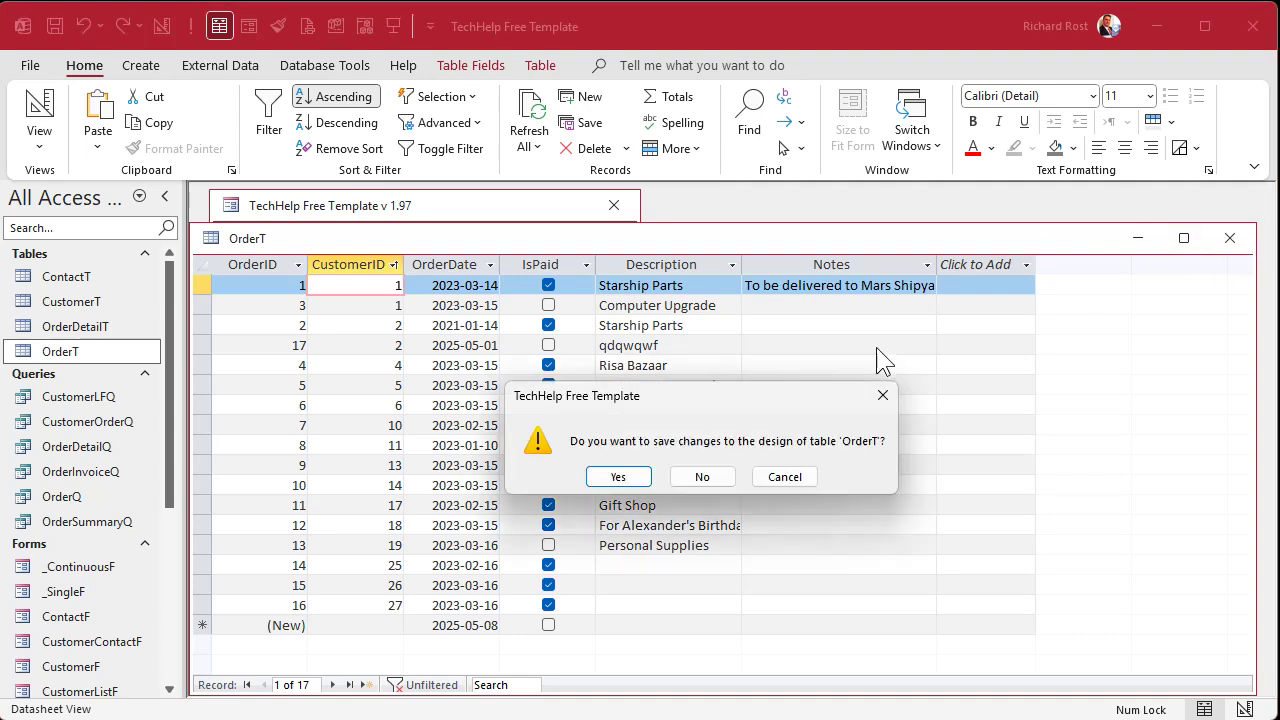
{"action": "left_click", "coordinate": [620, 478]}
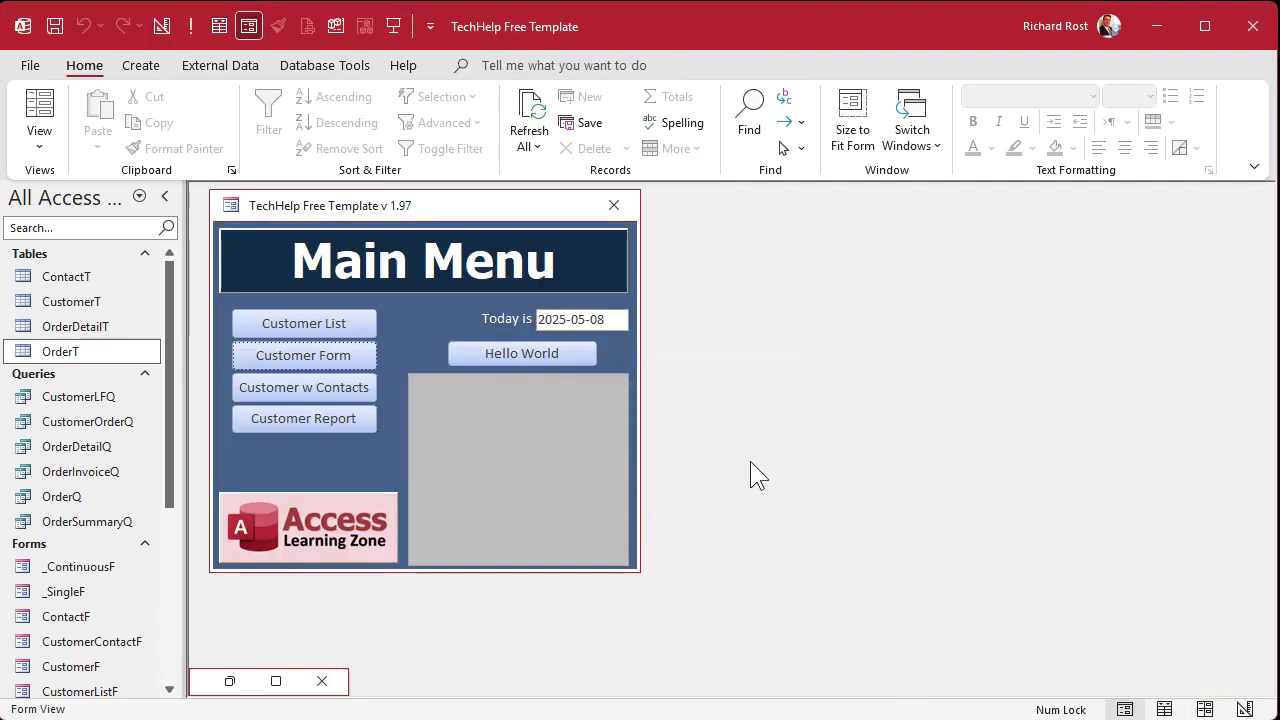
- Add OrderT to Query1's design and change Unique Records from Yes to No
{"action": "left_click", "coordinate": [229, 681]}
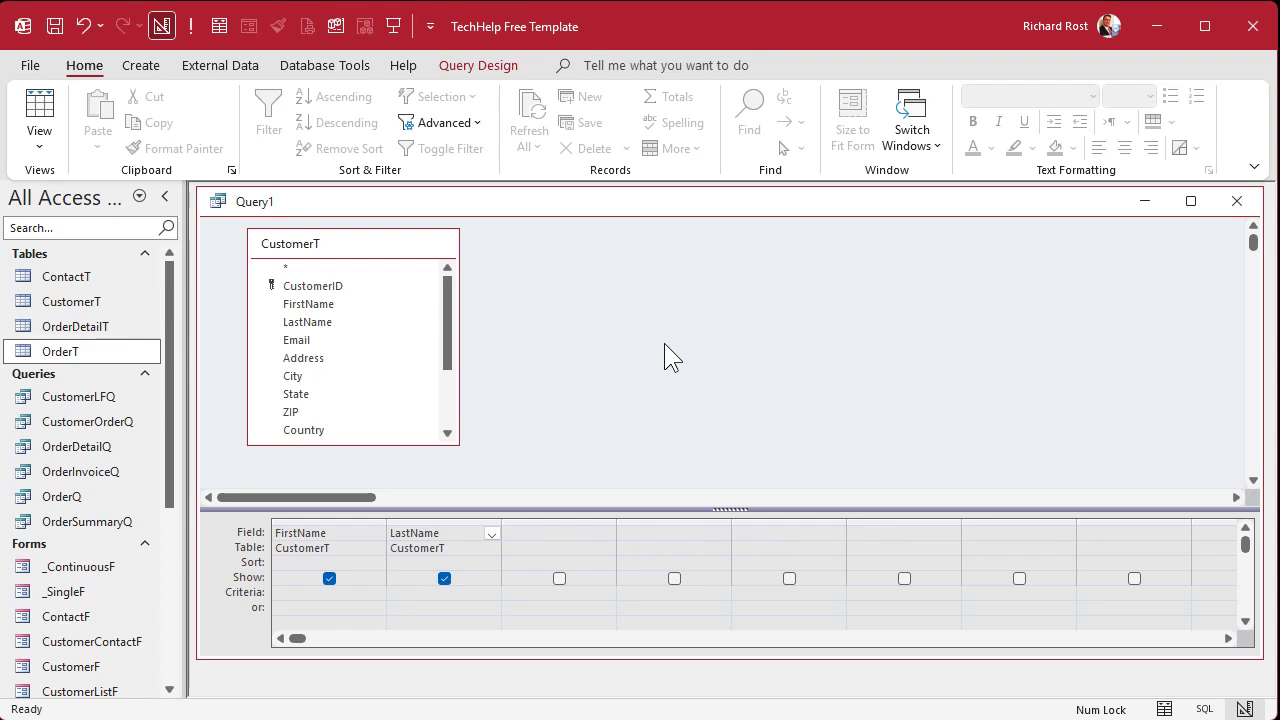
{"action": "left_click_drag", "start_coordinate": [80, 356], "coordinate": [588, 268]}
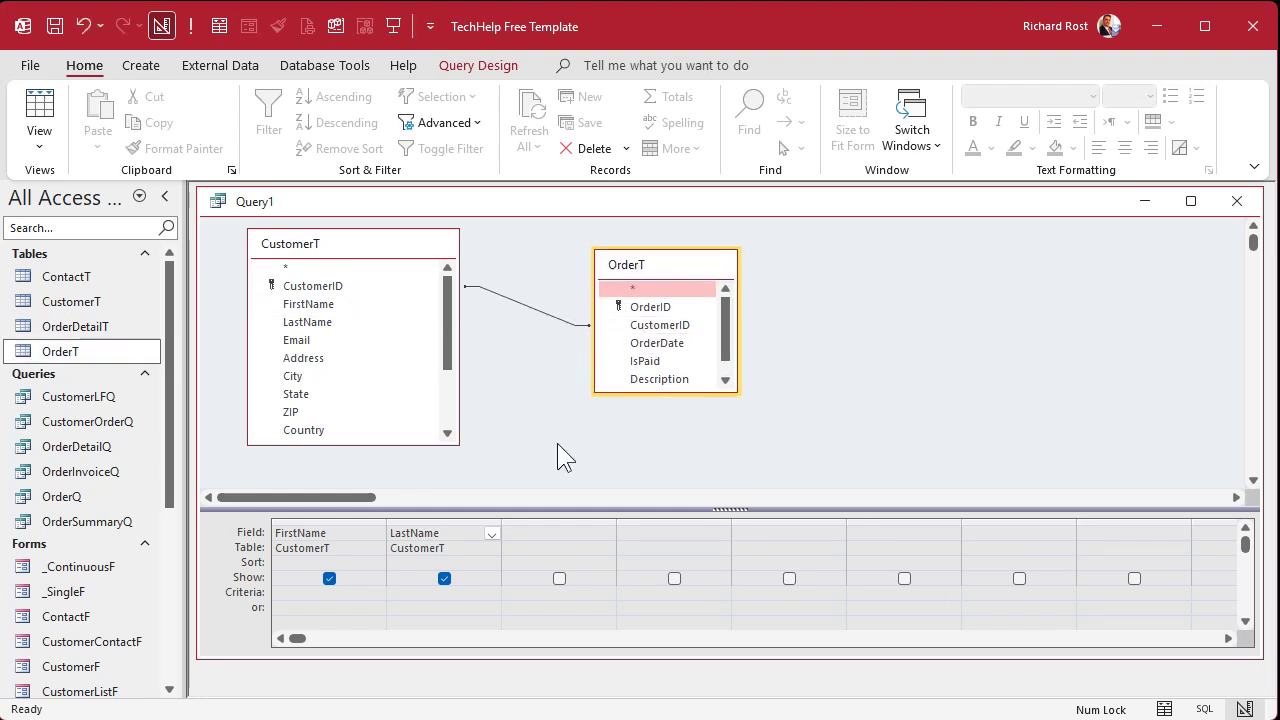
{"action": "right_click", "coordinate": [805, 306]}
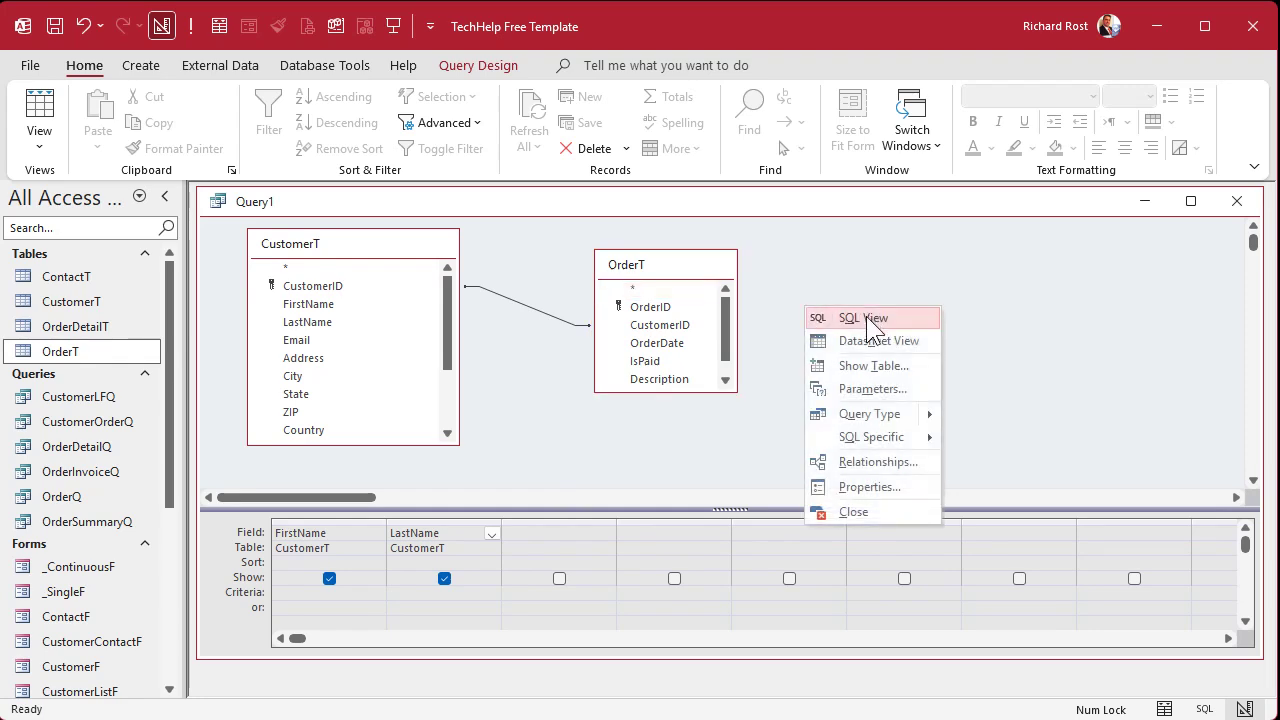
{"action": "left_click", "coordinate": [869, 486]}
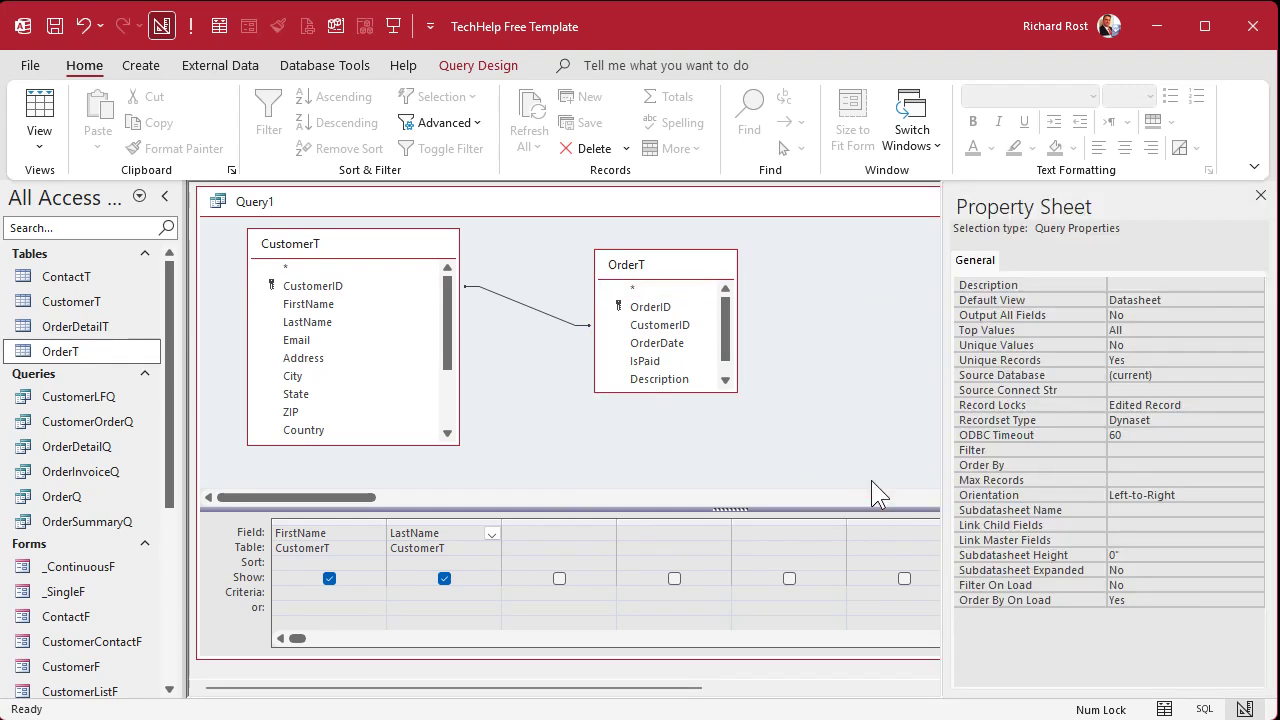
{"action": "double_click", "coordinate": [1131, 359]}
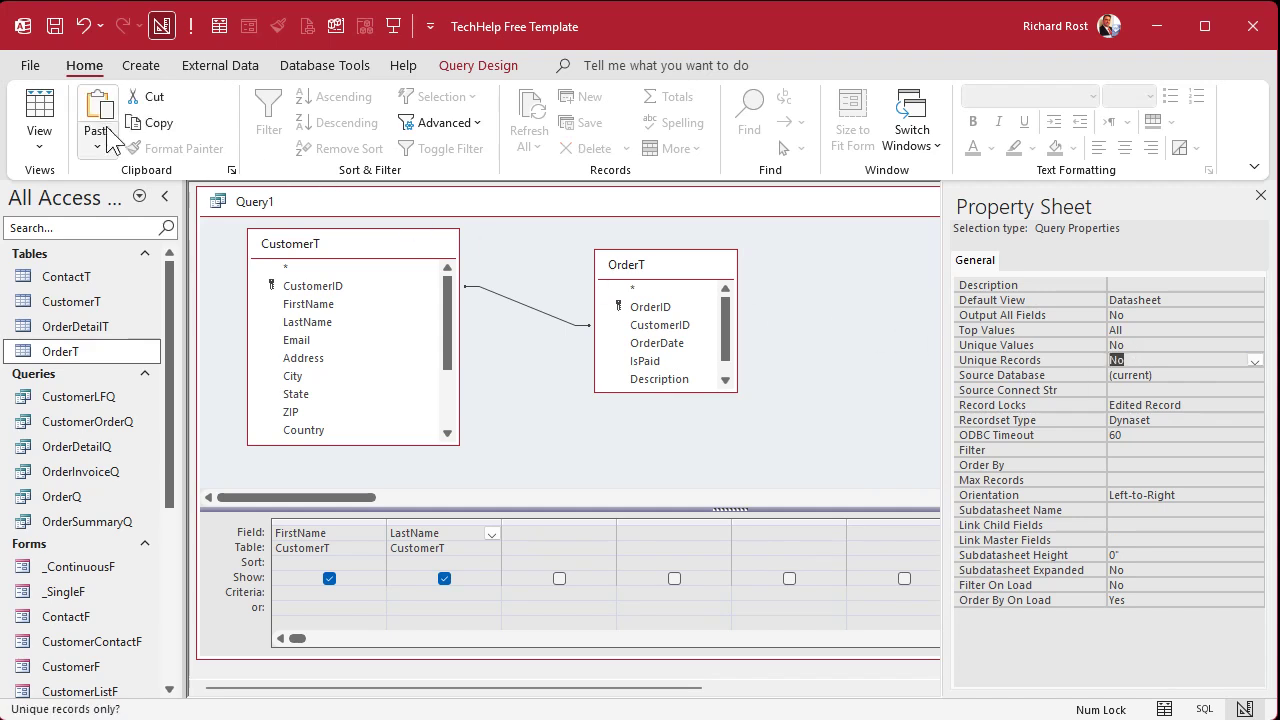
{"action": "left_click", "coordinate": [1261, 197]}
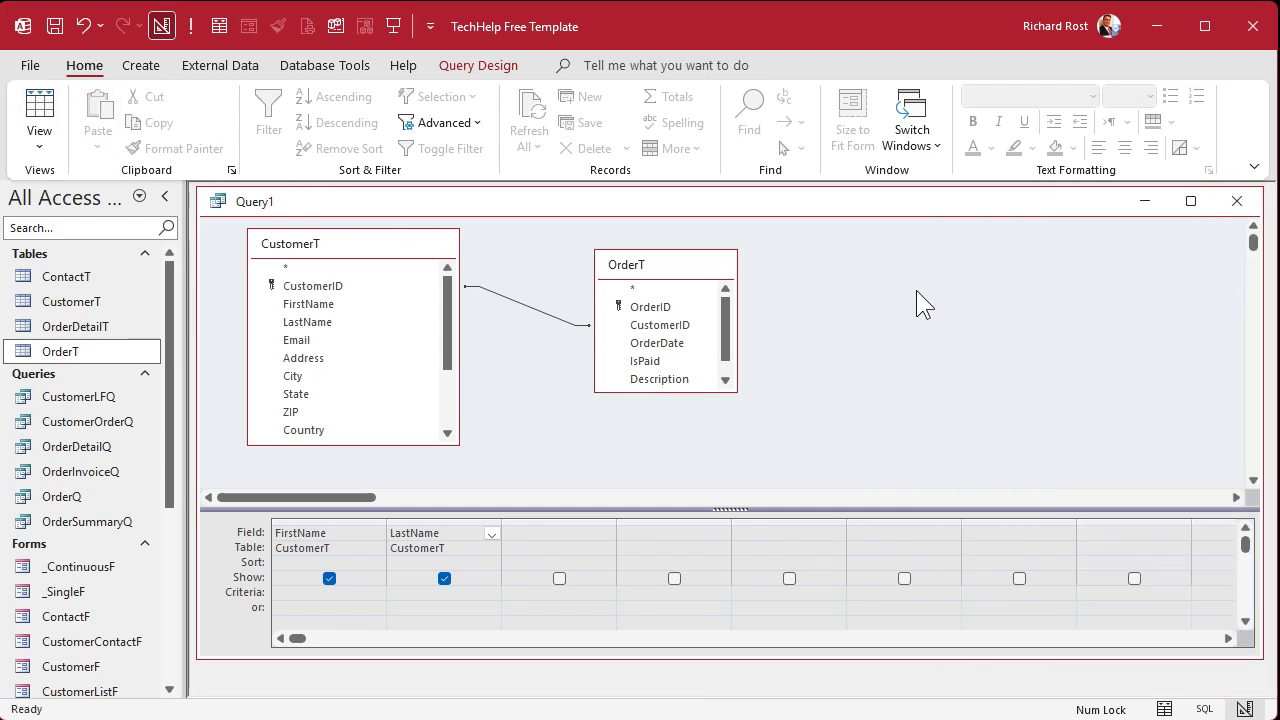
- Run the joined query, highlight the two repeated customer rows, and go back to Design view
{"action": "left_click", "coordinate": [190, 26]}
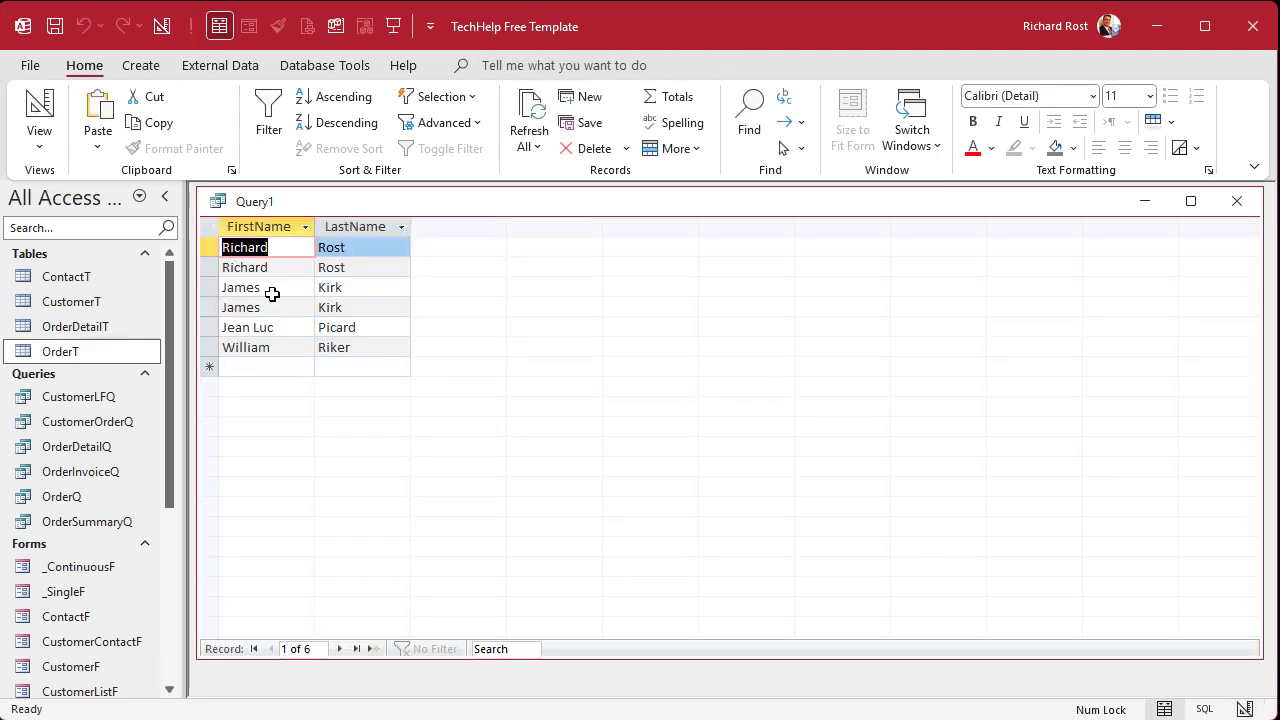
{"action": "left_click_drag", "start_coordinate": [209, 247], "coordinate": [226, 364]}
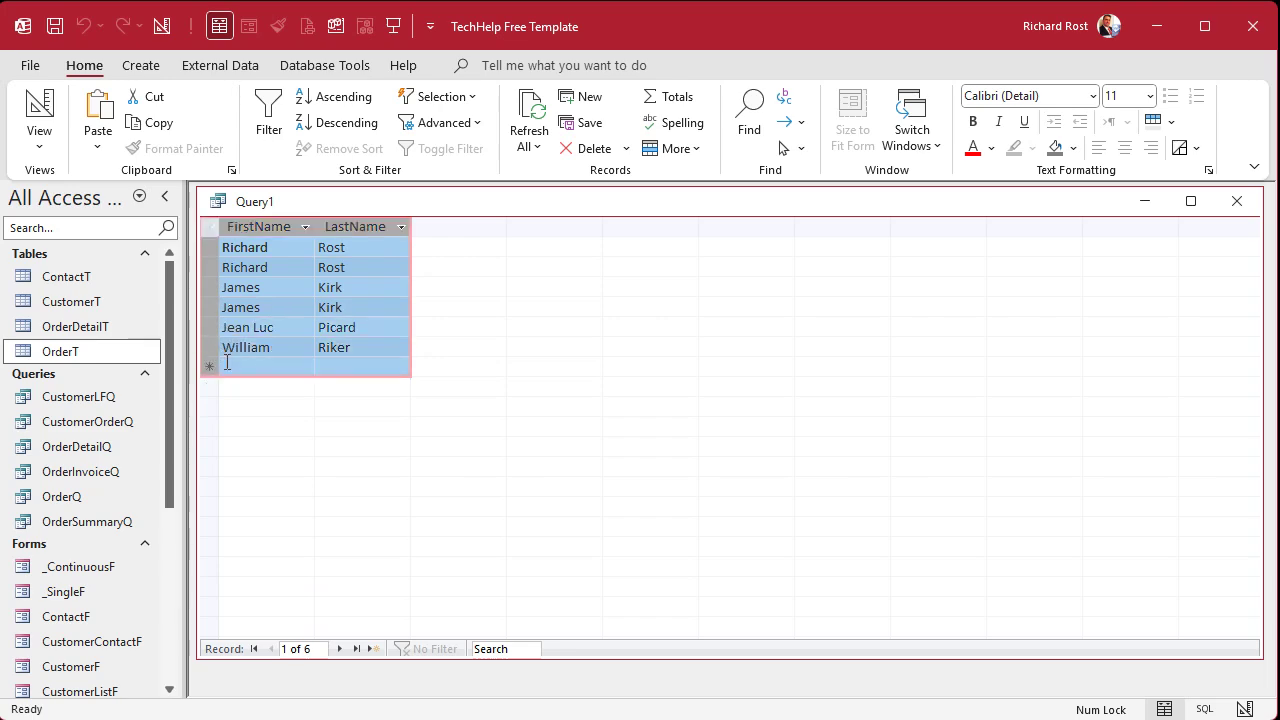
{"action": "left_click", "coordinate": [285, 346]}
{"action": "left_click", "coordinate": [285, 328]}
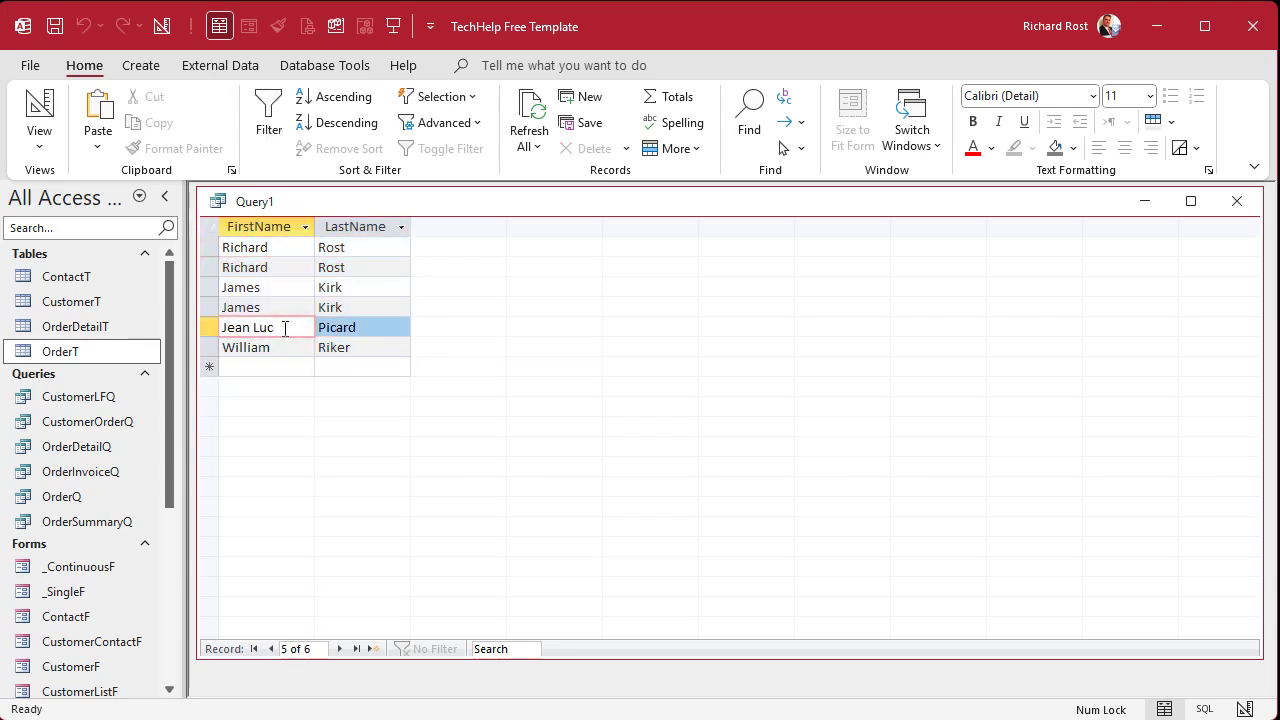
{"action": "left_click", "coordinate": [39, 110]}
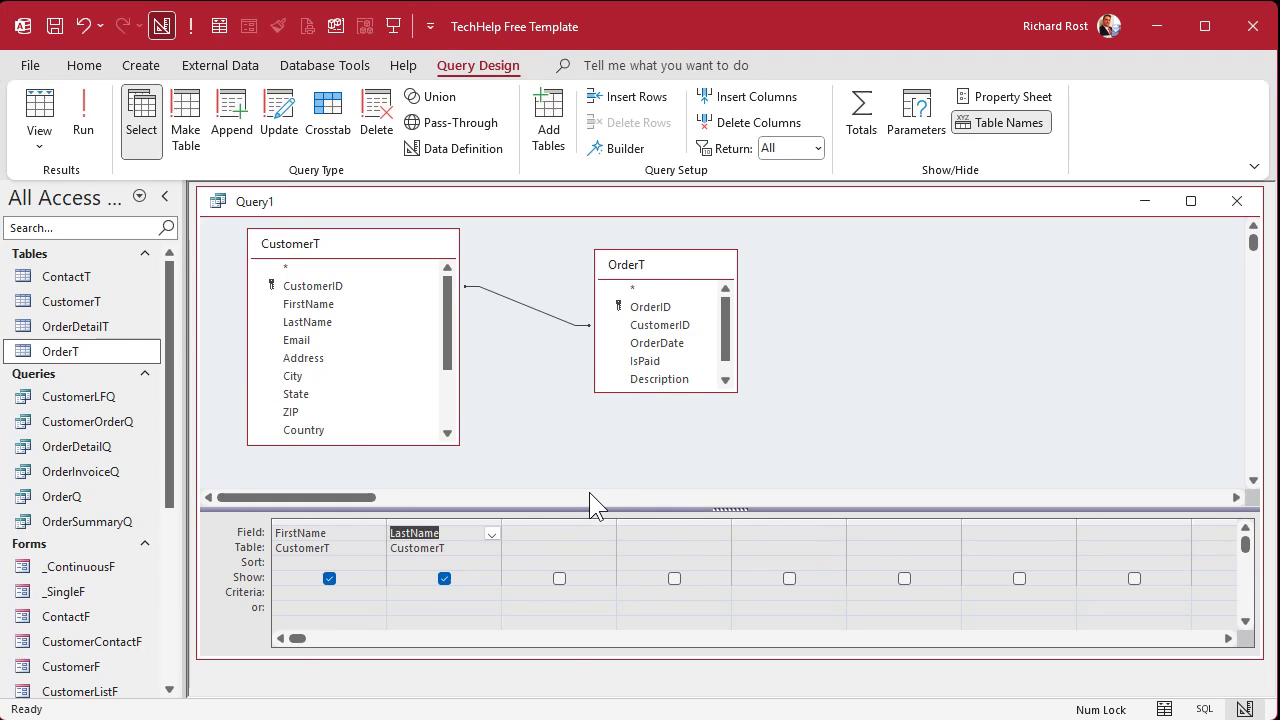
- Set Query1's Unique Records property to Yes and run it, listing four unique customer names
{"action": "right_click", "coordinate": [793, 315]}
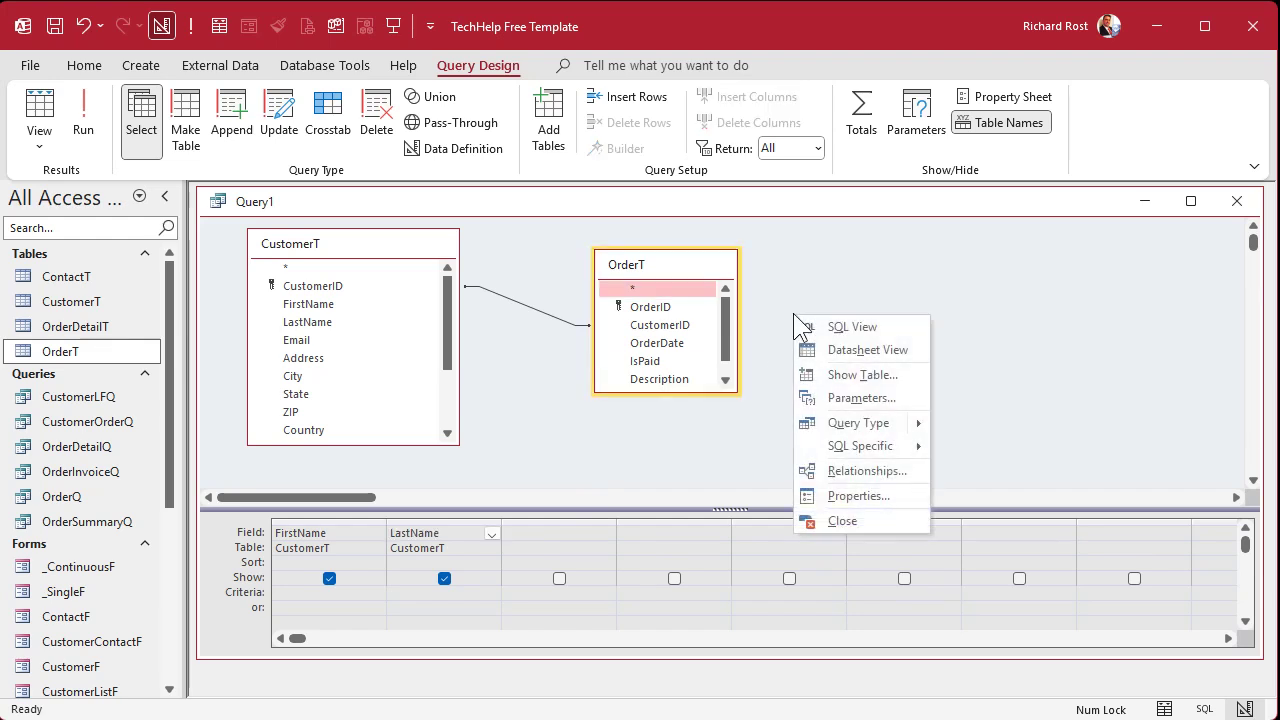
{"action": "left_click", "coordinate": [844, 495]}
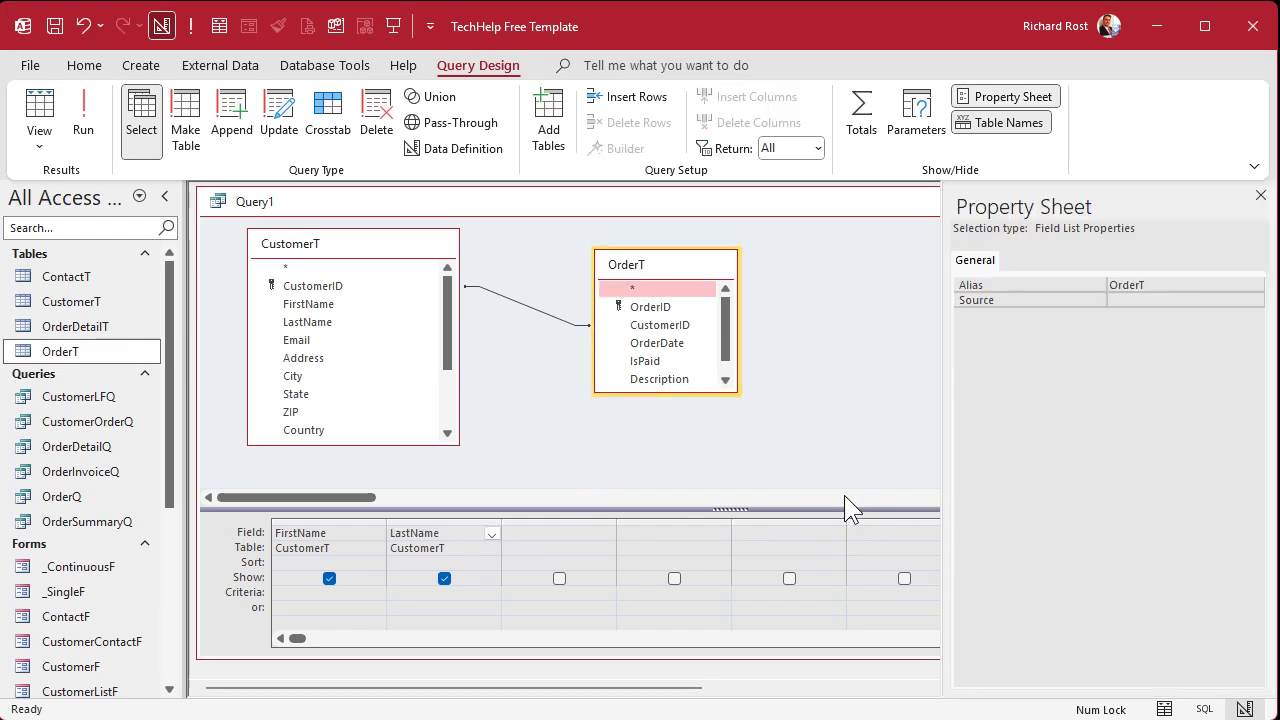
{"action": "left_click", "coordinate": [871, 343]}
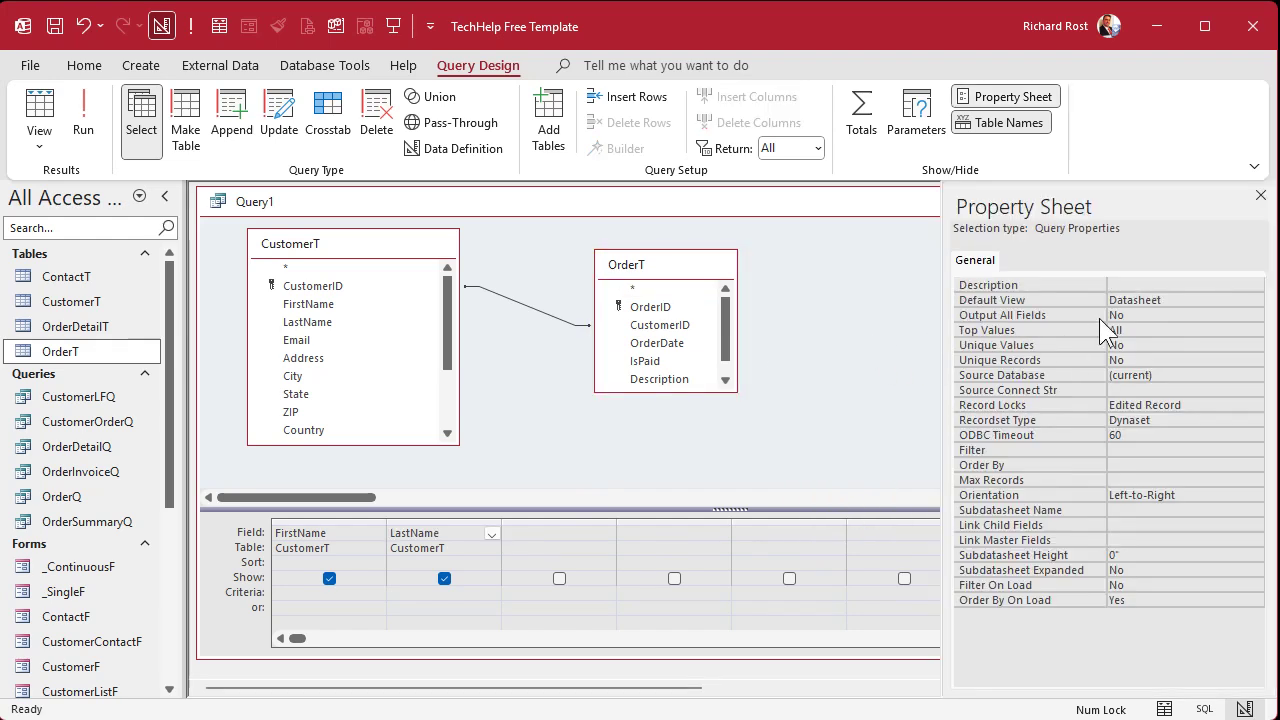
{"action": "left_click", "coordinate": [1163, 360]}
{"action": "double_click", "coordinate": [1163, 360]}
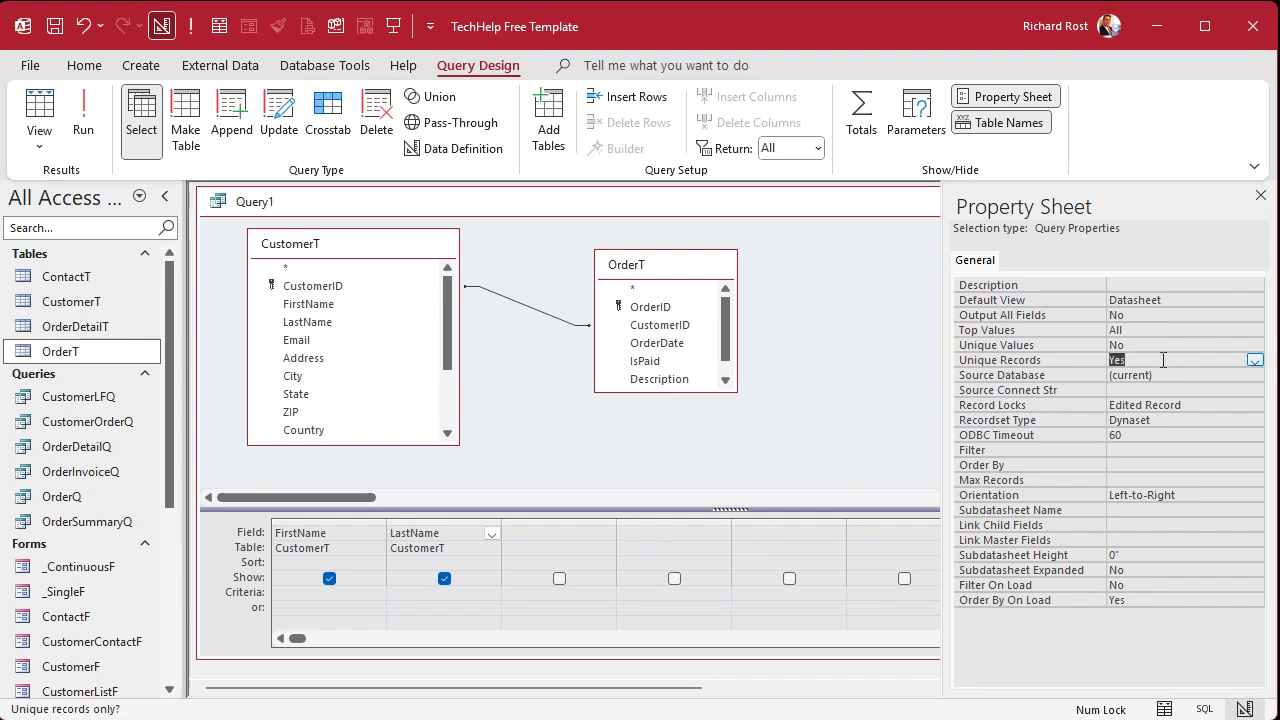
{"action": "left_click", "coordinate": [1260, 195]}
{"action": "left_click", "coordinate": [85, 120]}
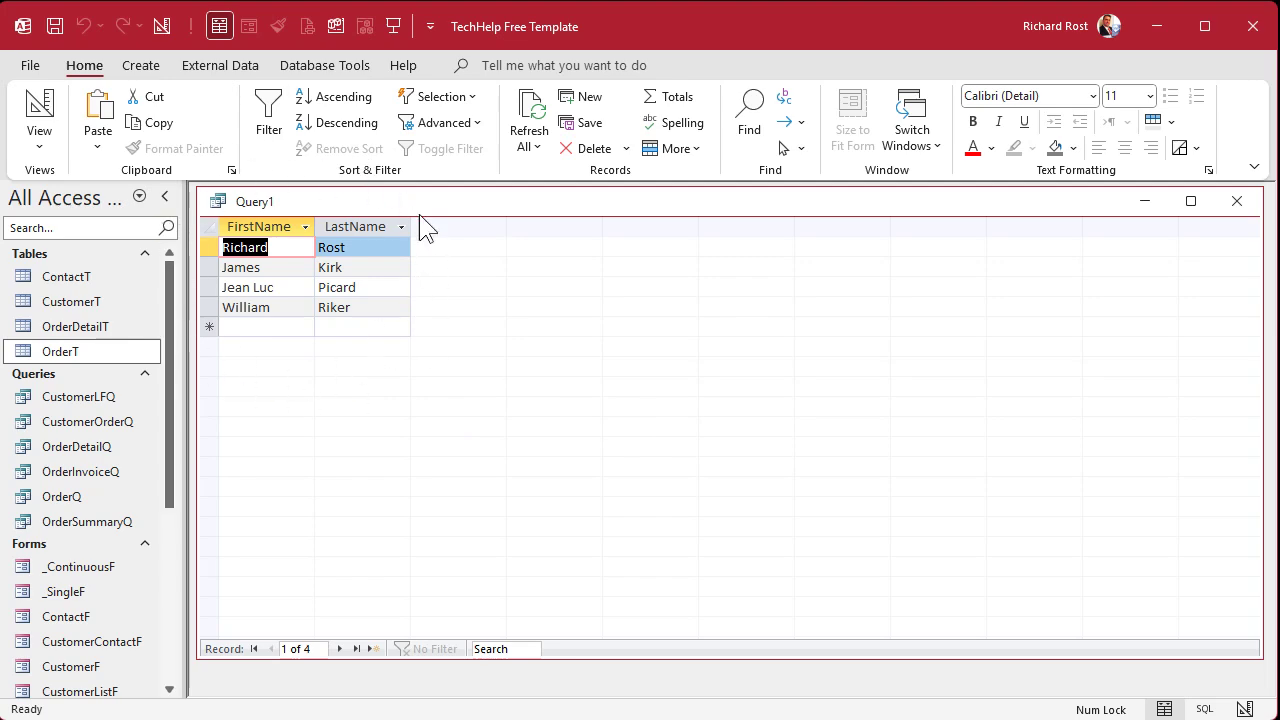
- Switch Query1 to Design View and select the joined OrderT and CustomerT field lists in turn
{"action": "left_click", "coordinate": [43, 103]}
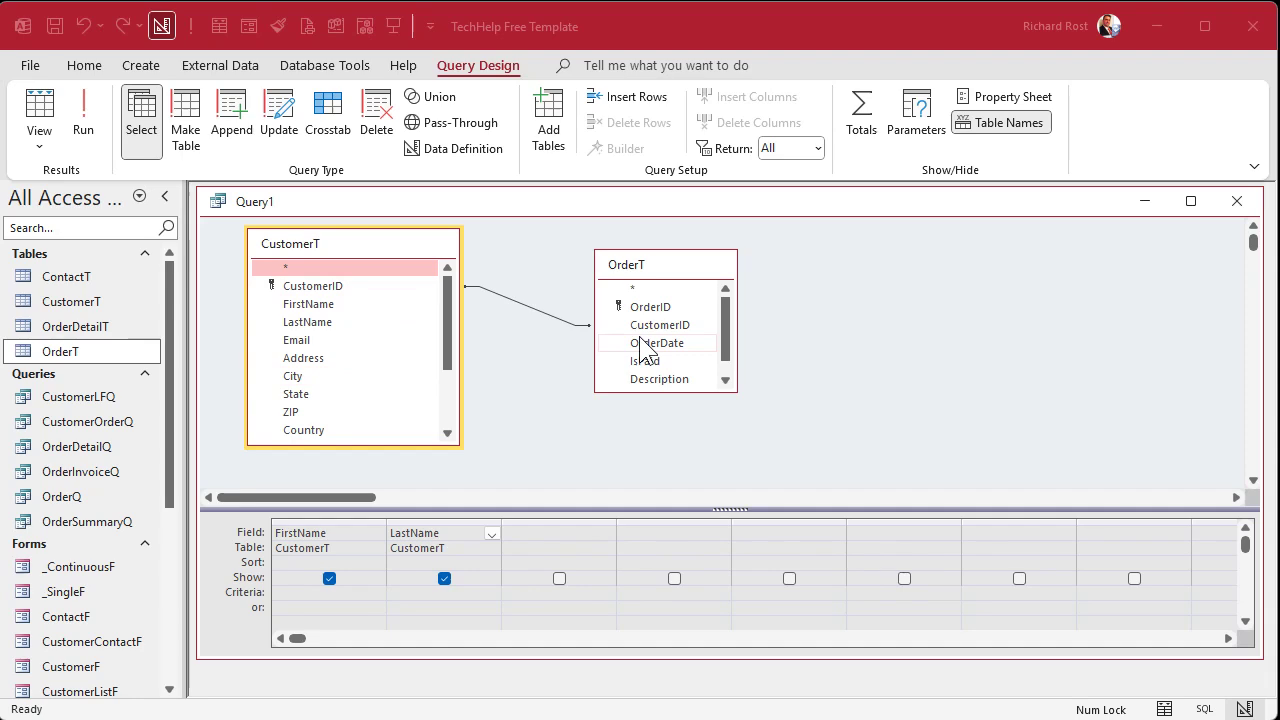
{"action": "left_click", "coordinate": [673, 268]}
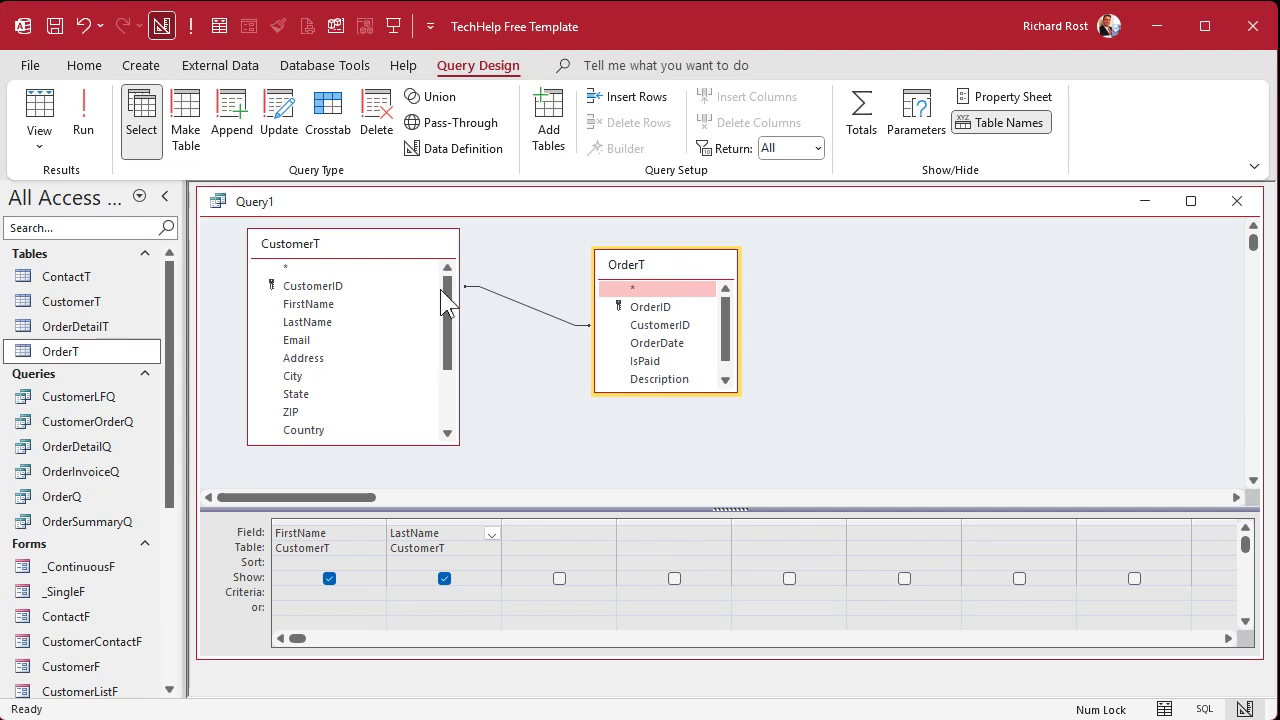
{"action": "left_click", "coordinate": [348, 243]}
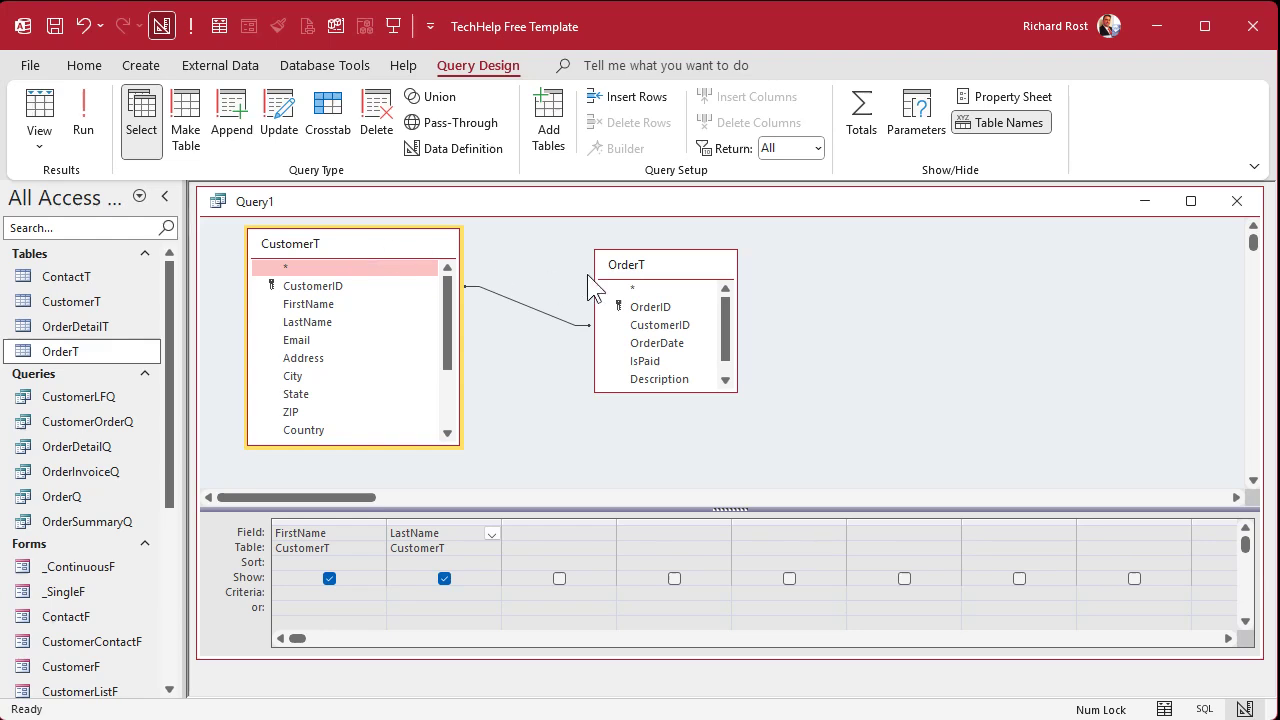
{"action": "left_click", "coordinate": [696, 270]}
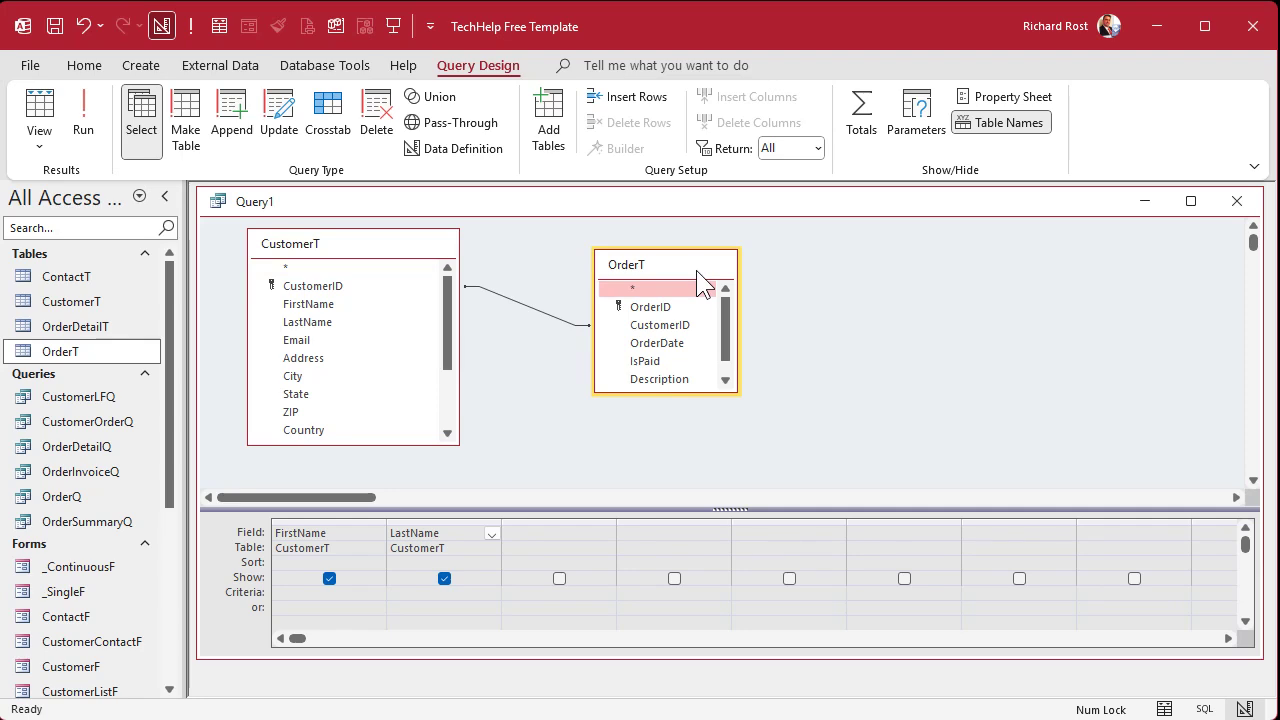
{"action": "left_click", "coordinate": [378, 250]}
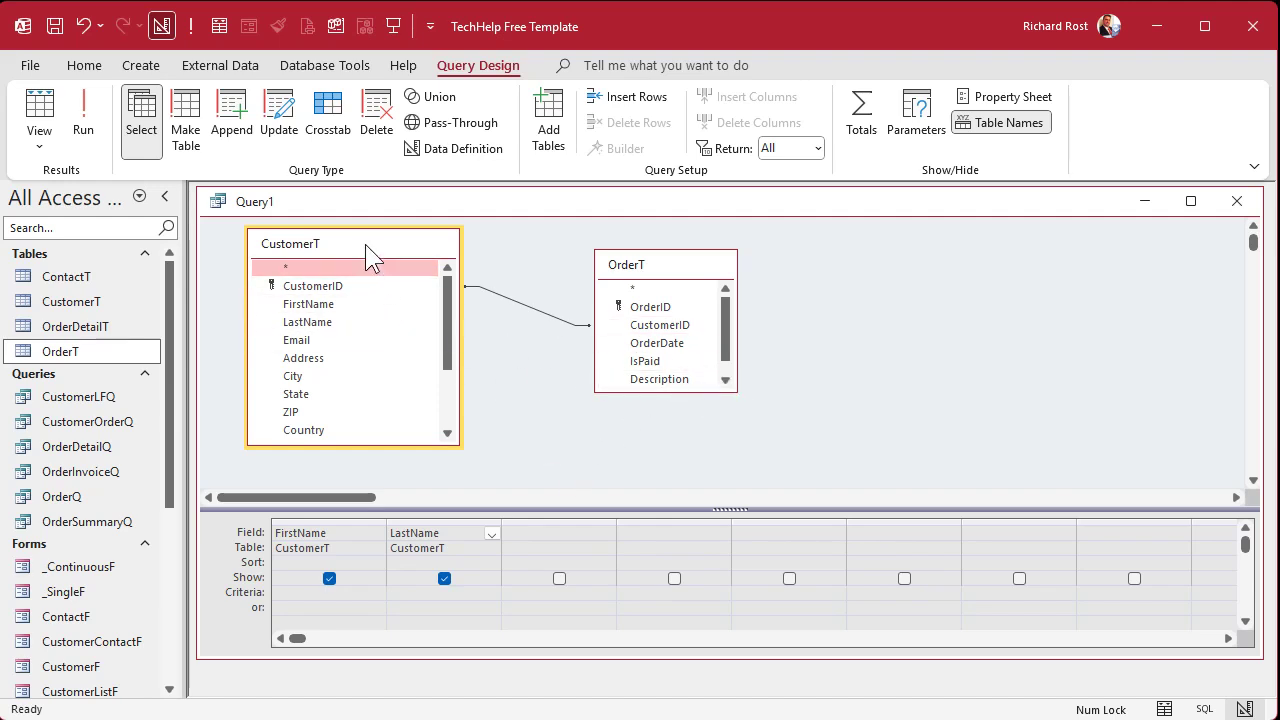
{"action": "left_click", "coordinate": [668, 275]}
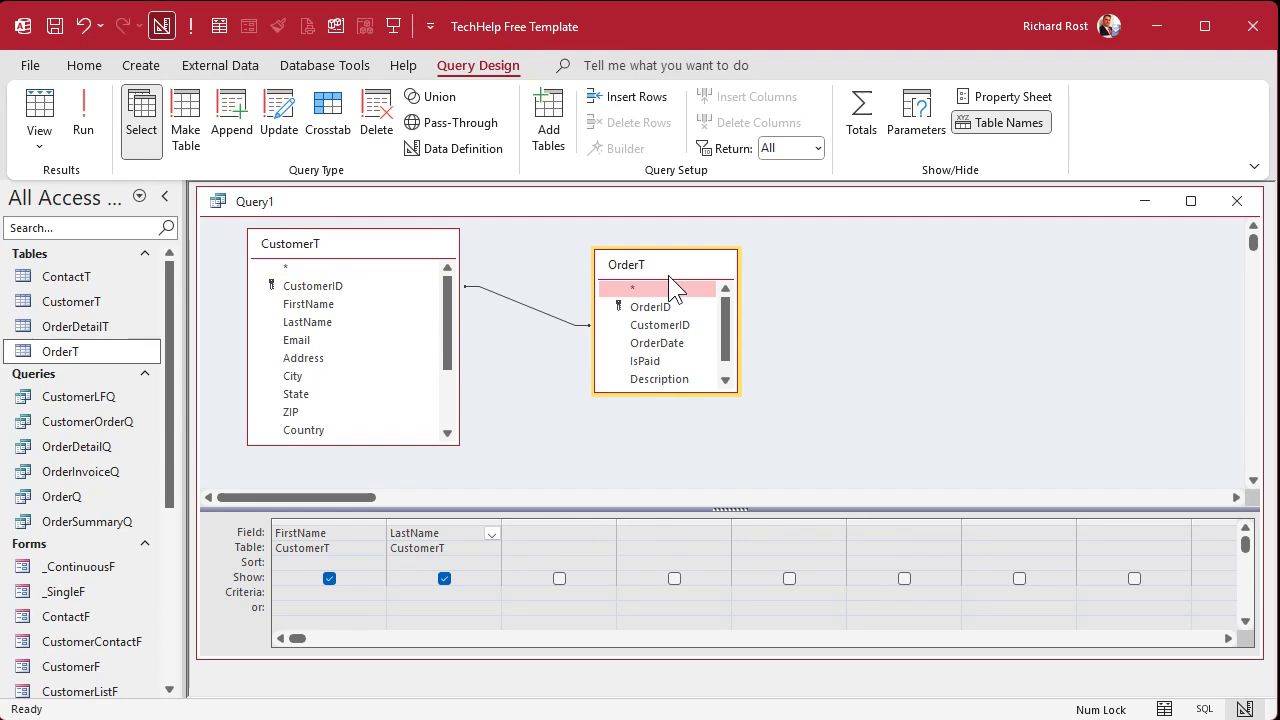
{"action": "left_click", "coordinate": [360, 267]}
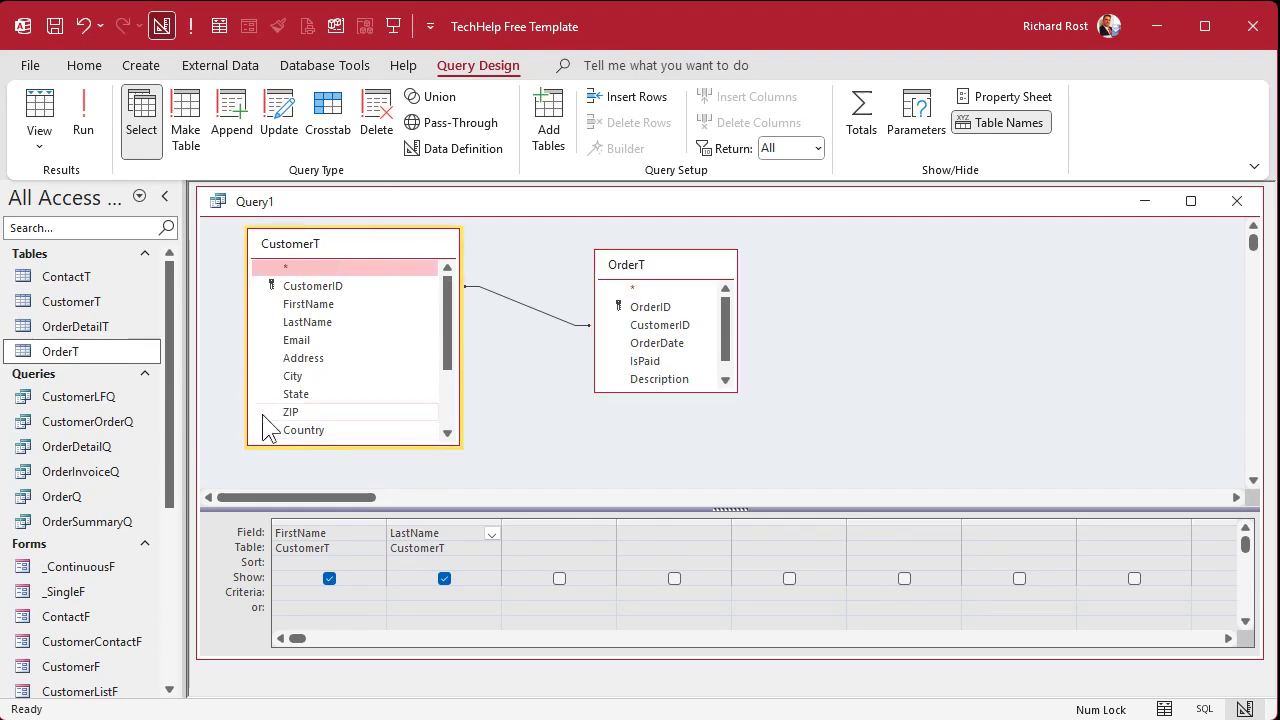